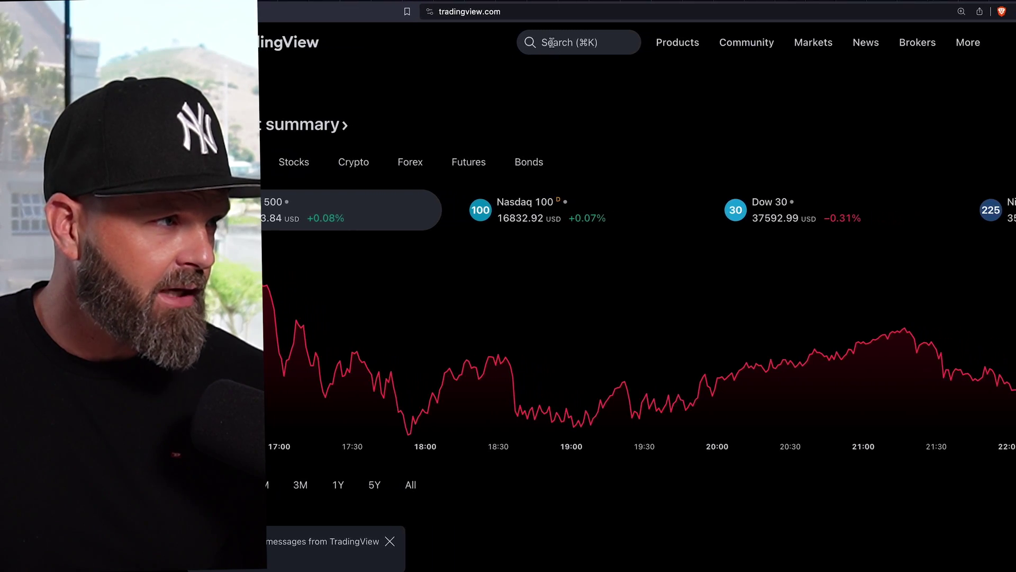
- Search the symbol box for 'btcusdt' to list BTCUSD results from exchanges
click(553, 43)
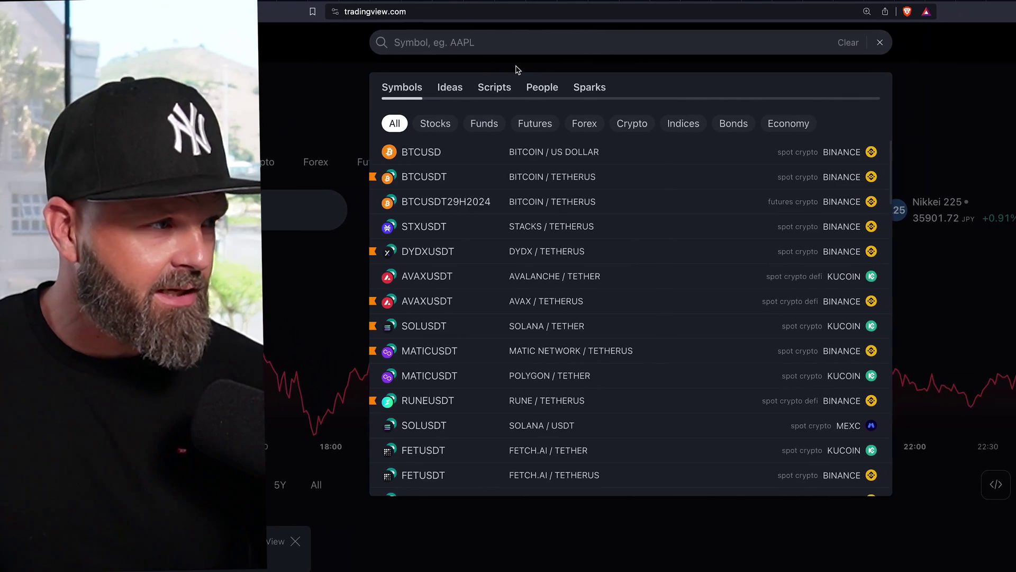
text(btc)
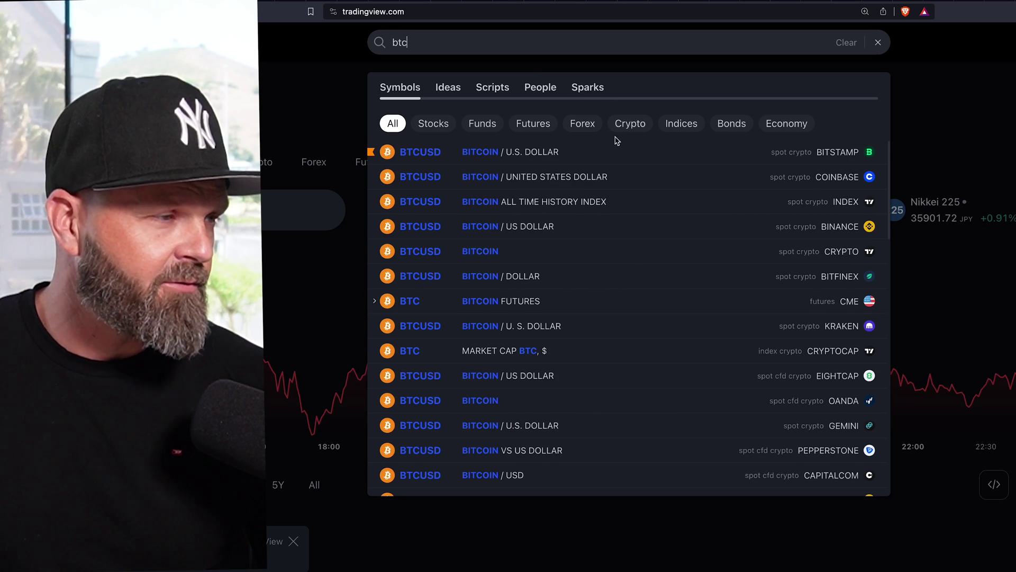
mouse_move(619, 148)
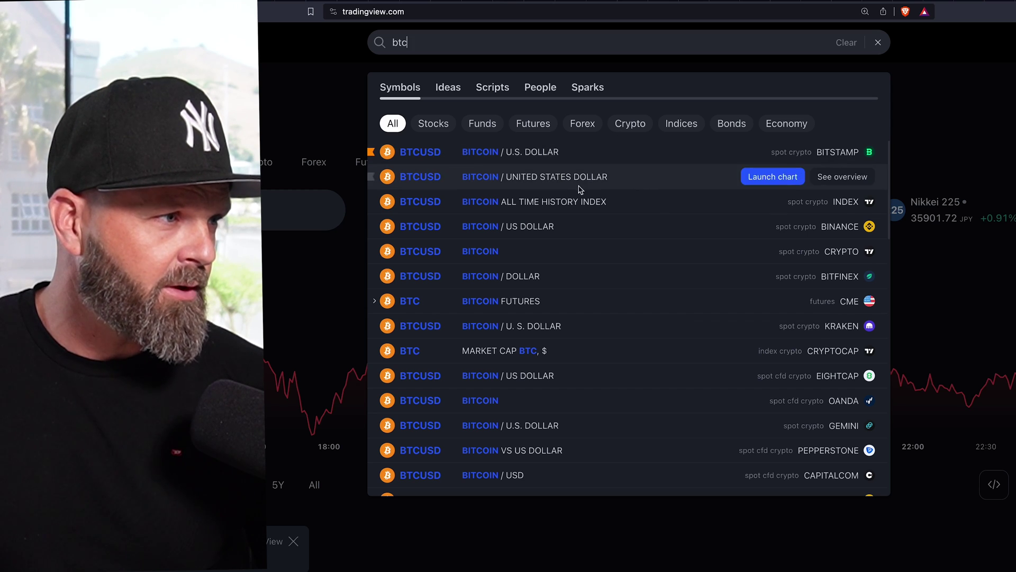
mouse_move(589, 210)
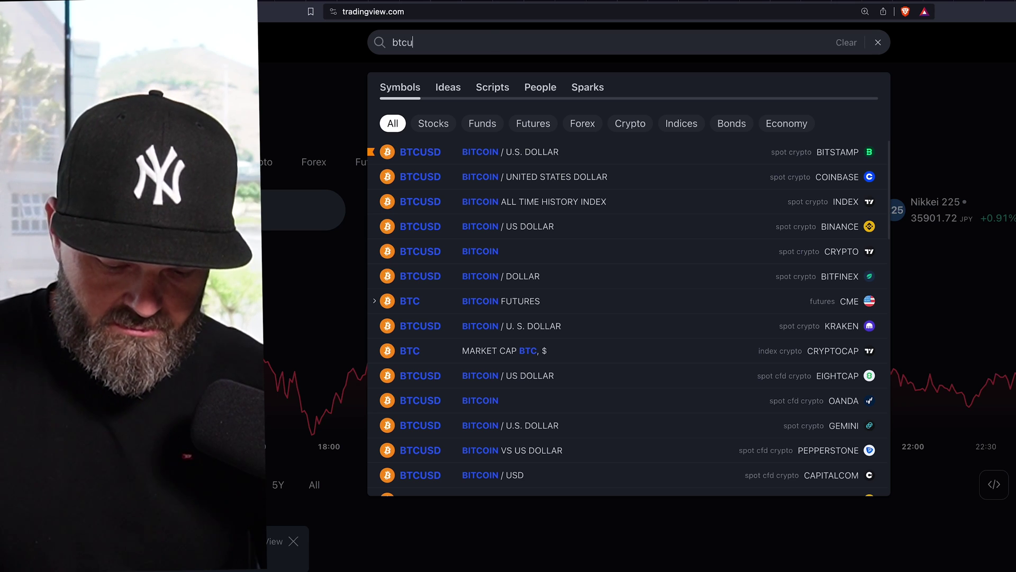
text(sdt)
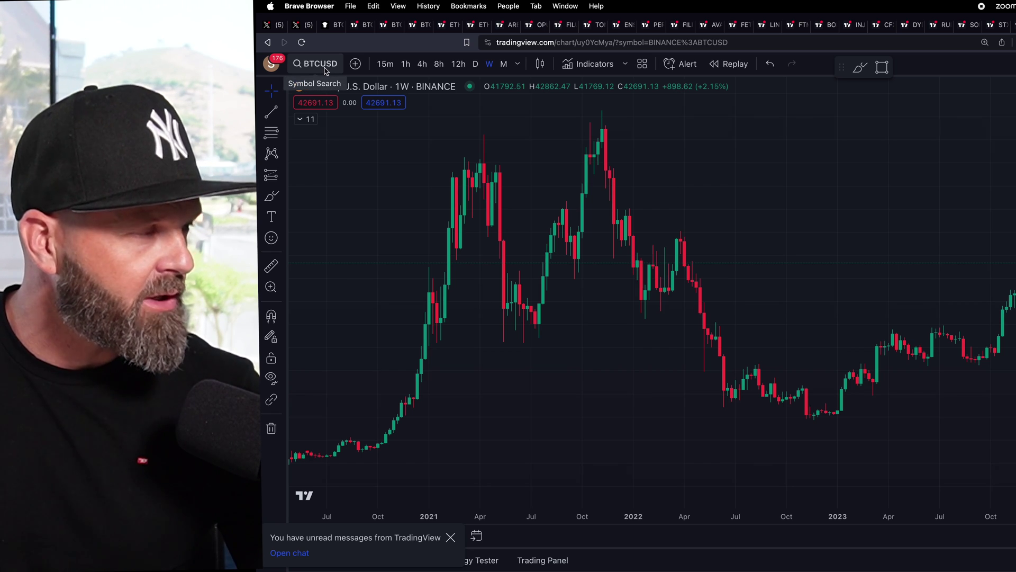
click(320, 65)
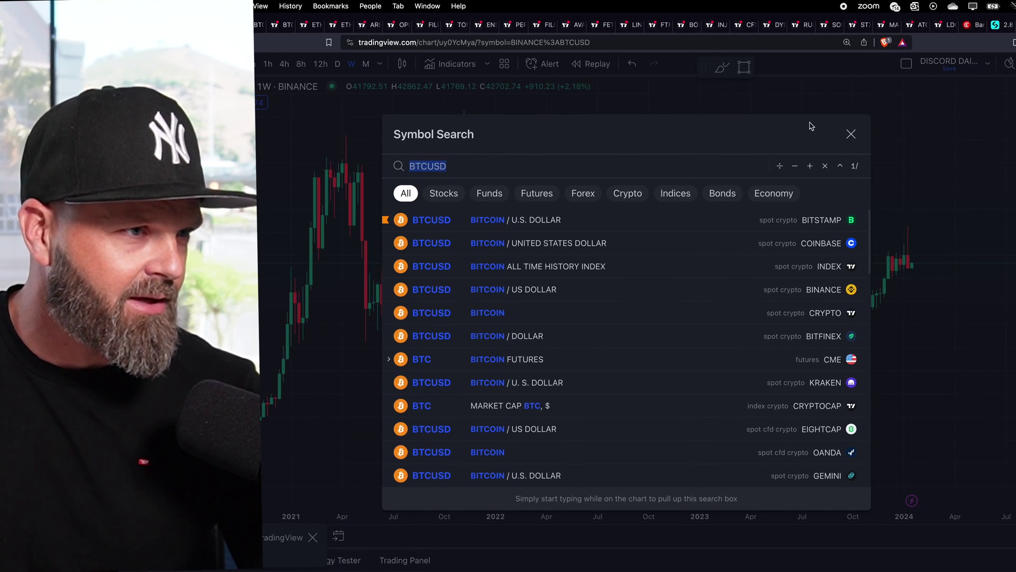
click(851, 134)
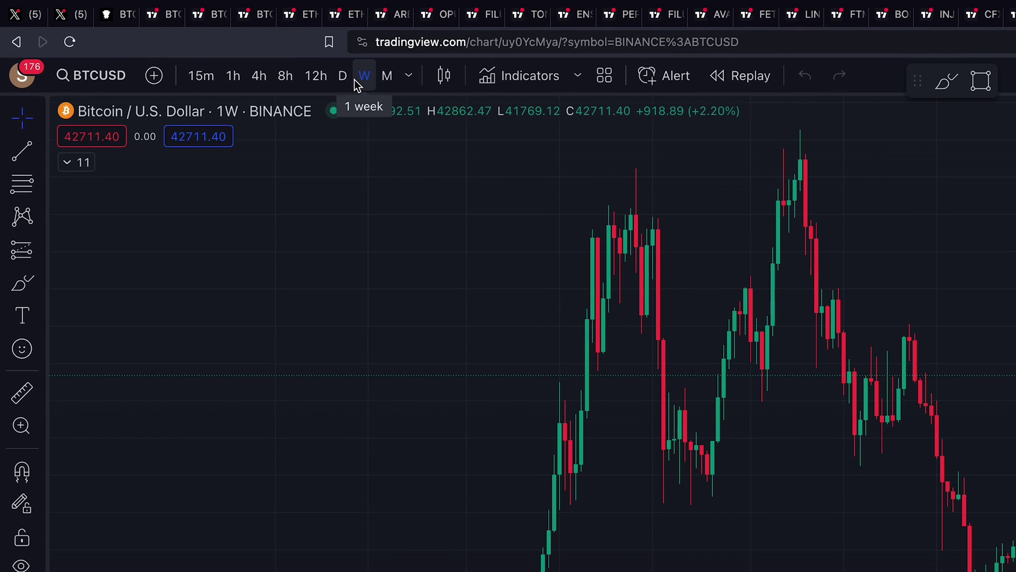
click(408, 79)
click(408, 79)
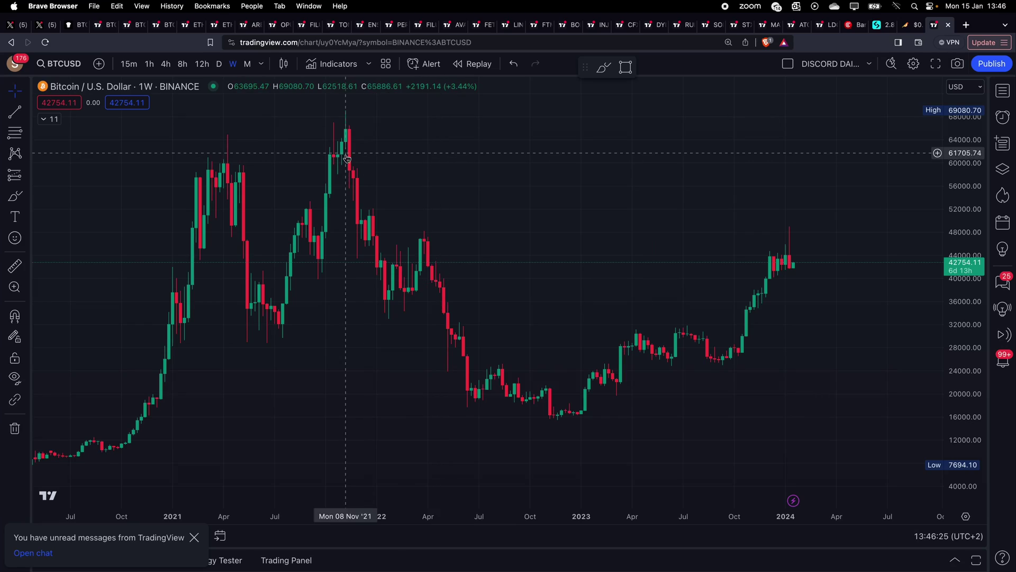
- Draw a rising trend line from the January 2023 low to near June 2024
click(28, 117)
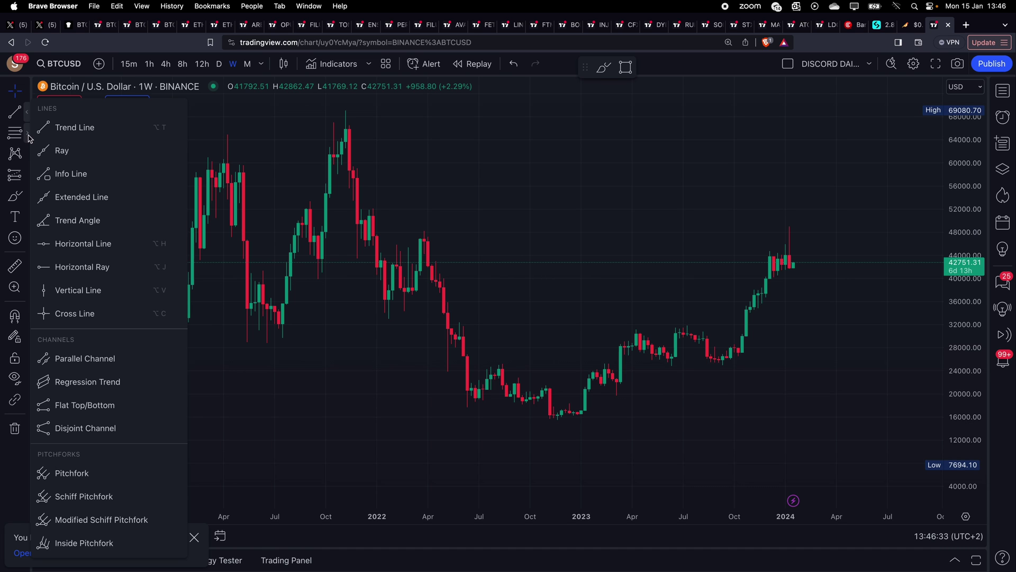
click(28, 152)
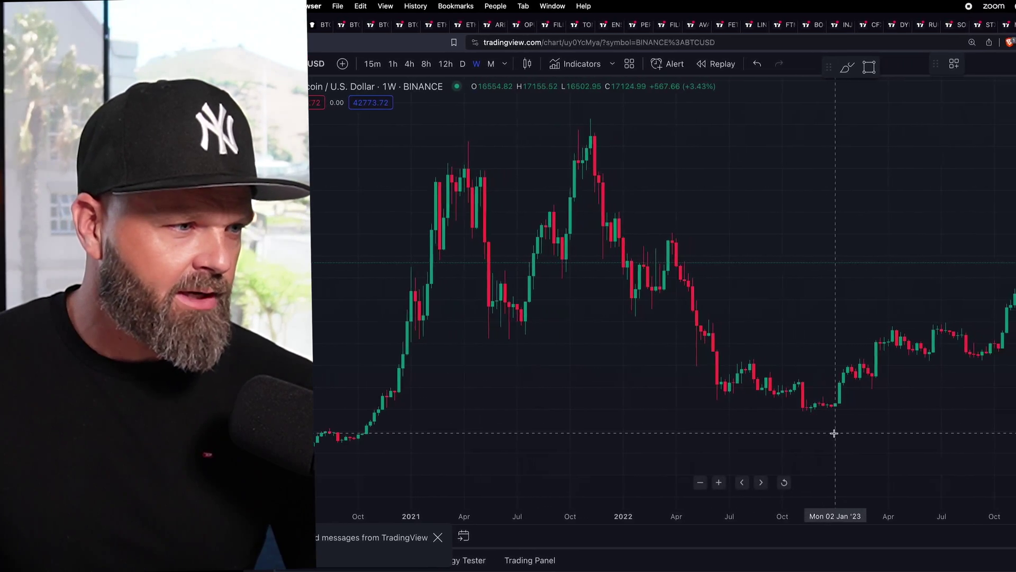
click(796, 433)
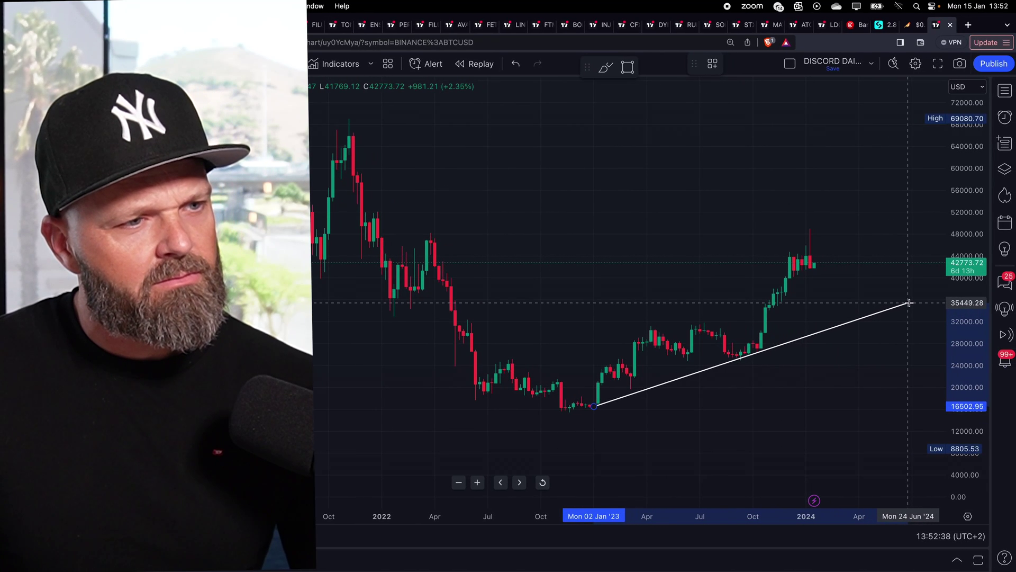
click(960, 305)
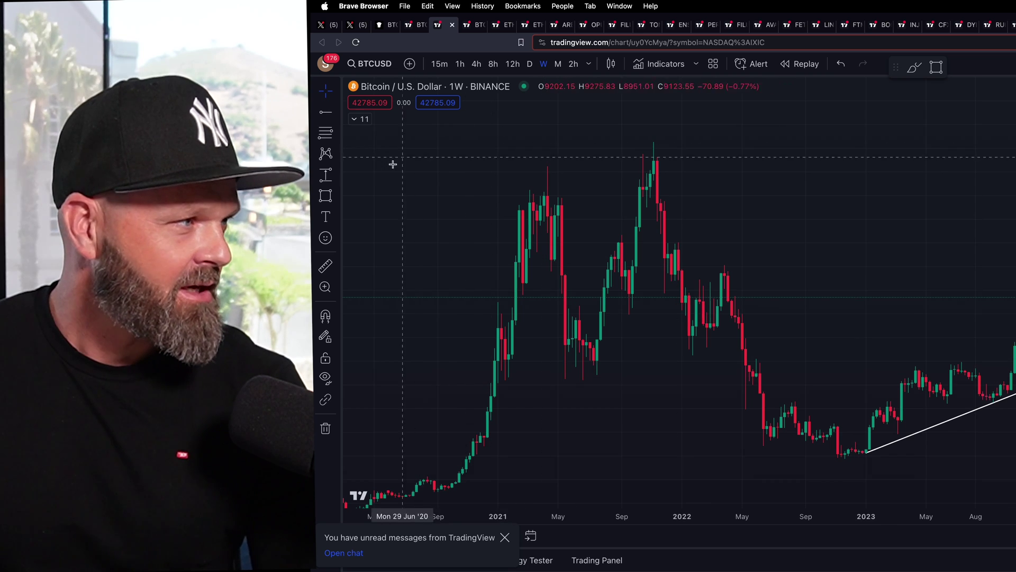
click(338, 198)
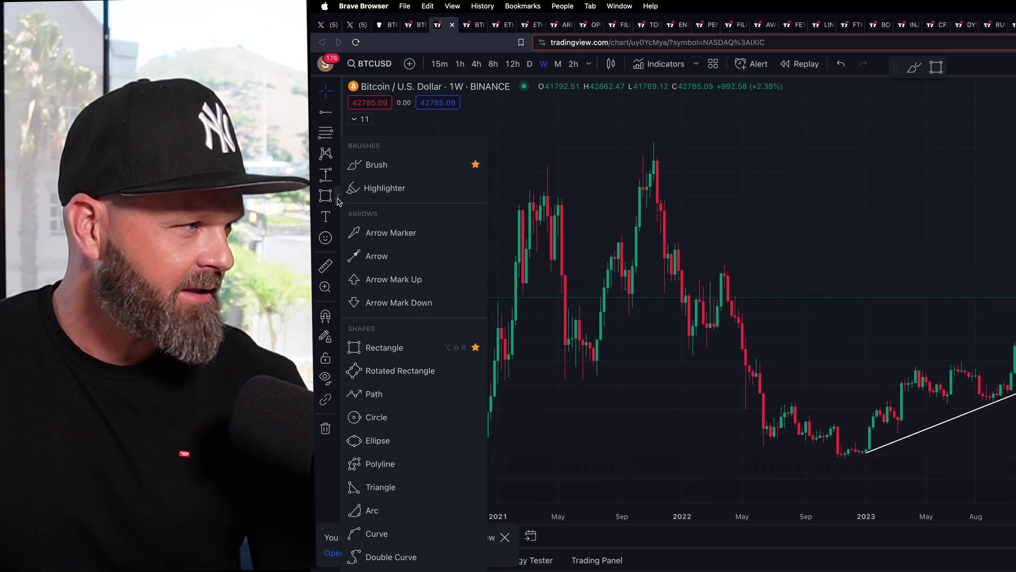
- Draw thin rectangle zones over the 2023 range highs and the higher resistance level
click(382, 348)
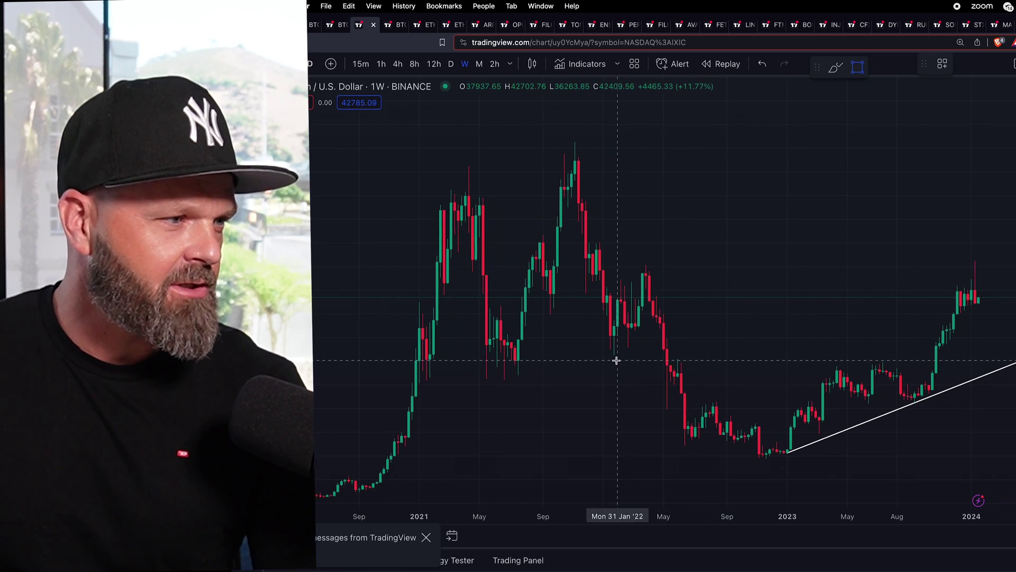
drag(620, 360, 980, 367)
mouse_move(874, 367)
mouse_down()
mouse_move(956, 368)
mouse_move(947, 368)
mouse_up()
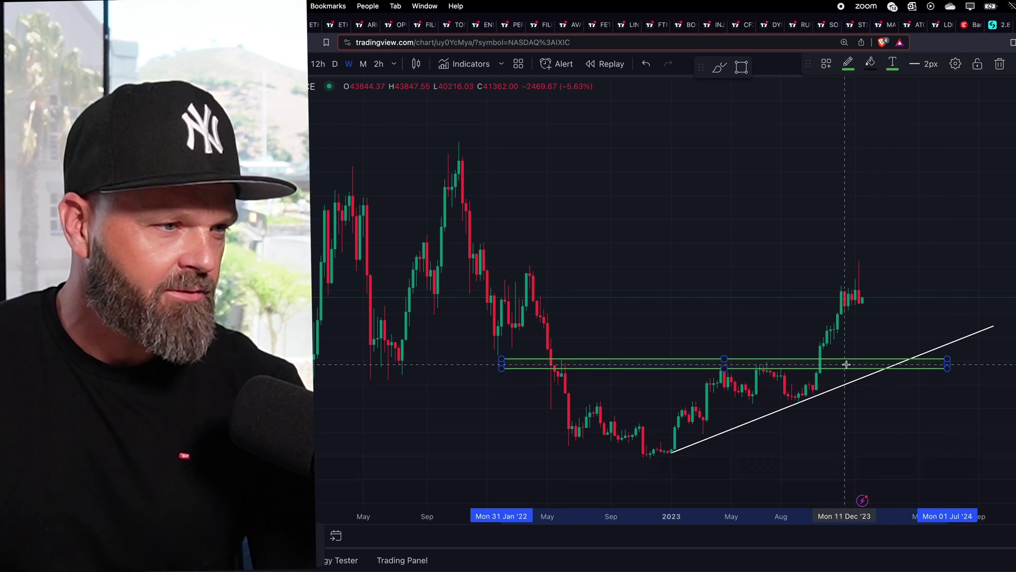
click(519, 256)
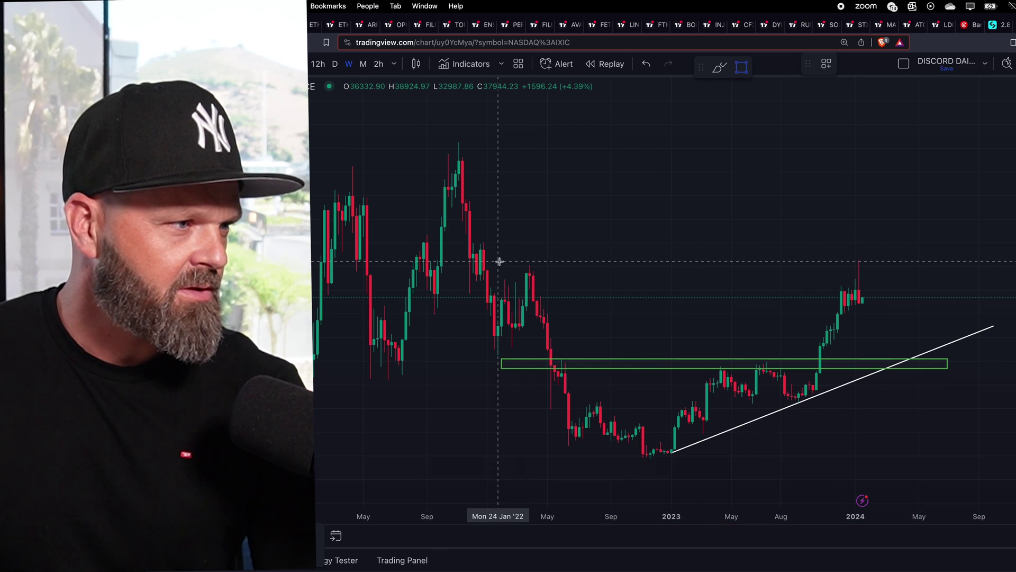
drag(530, 270, 948, 270)
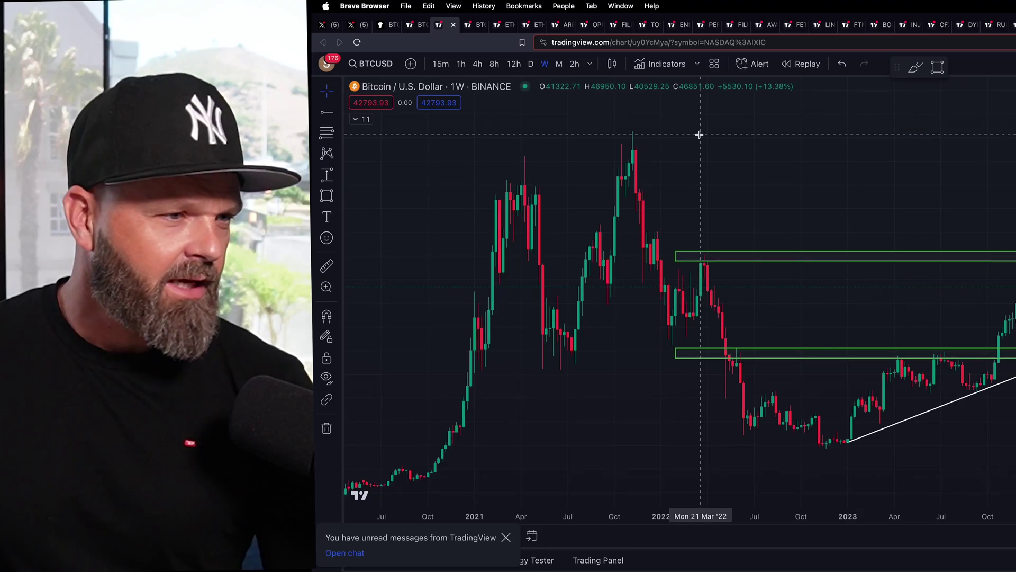
- Place a horizontal ray at the mid-2023 swing low, extending right
click(339, 116)
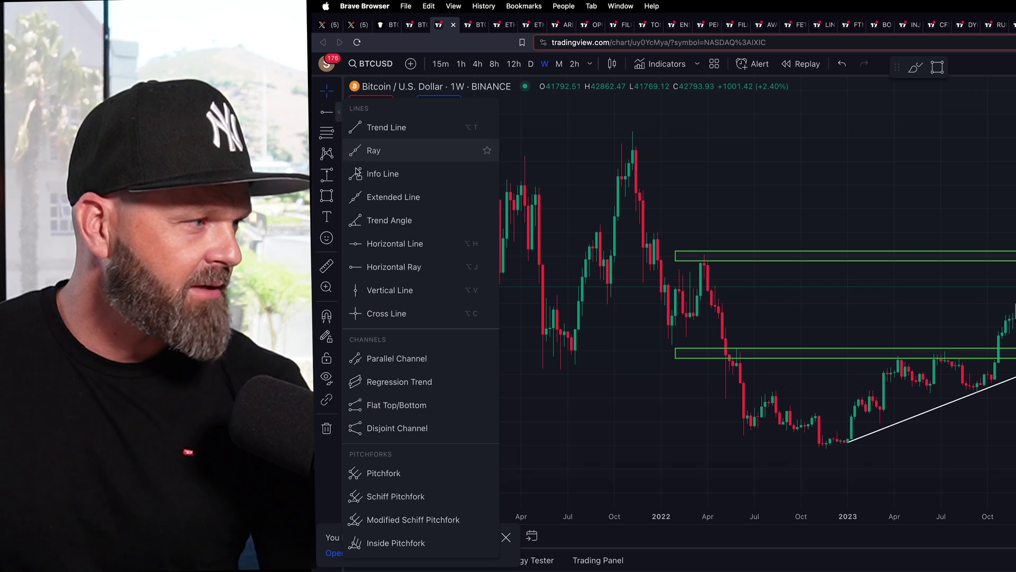
click(387, 267)
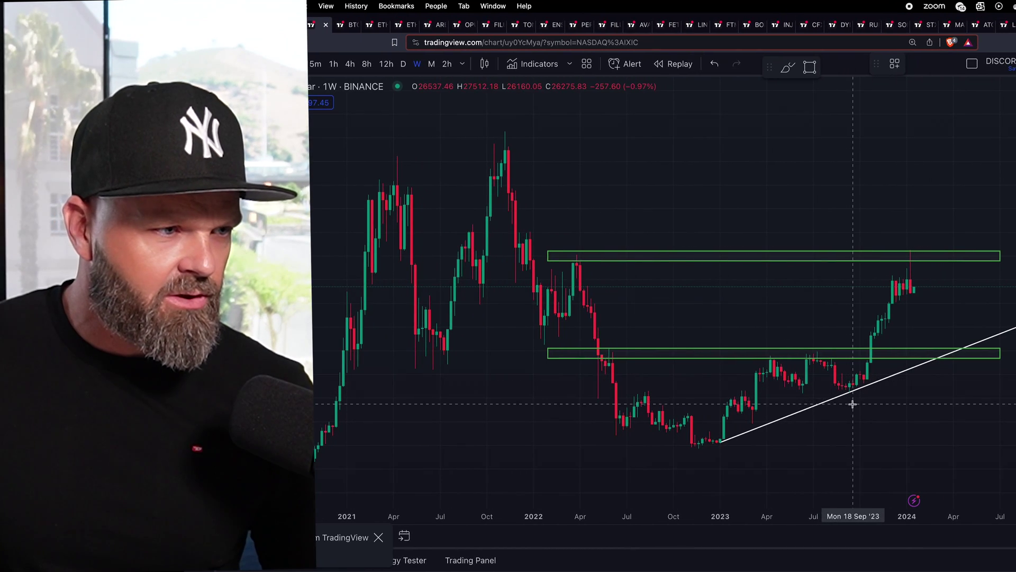
click(796, 393)
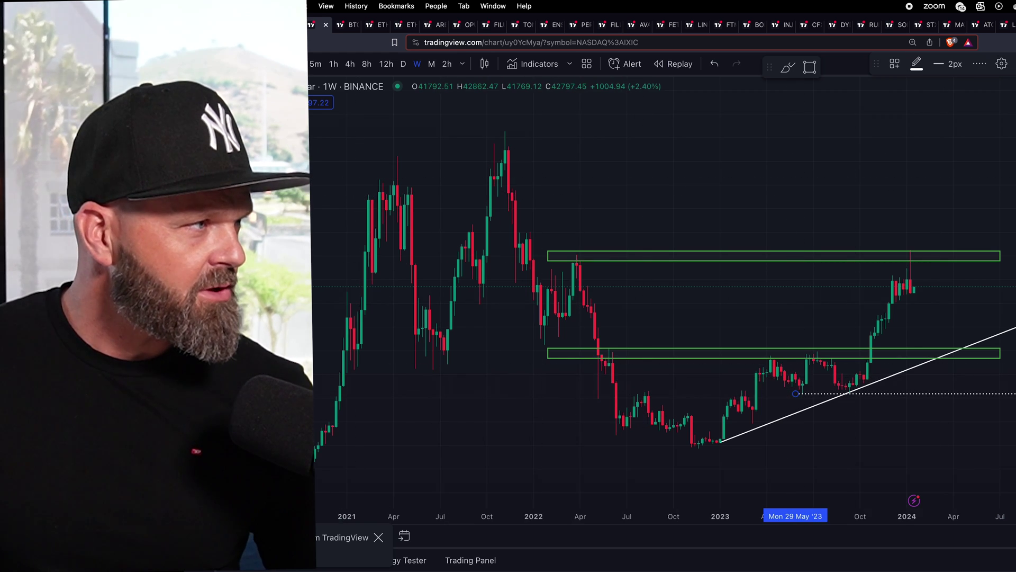
key(Escape)
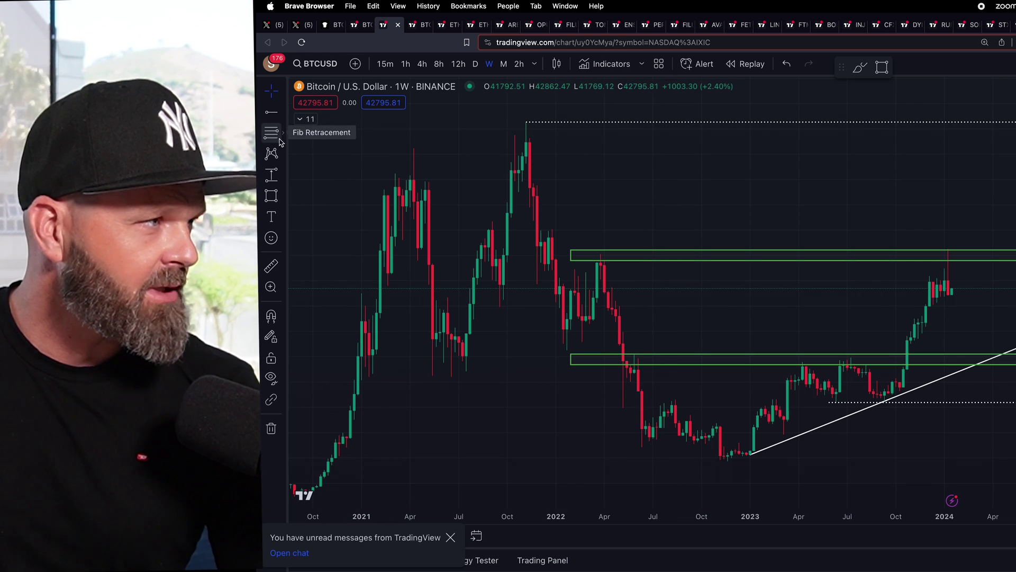
- Draw a Fib Retracement from the September 2023 low to the top of the upper zone
click(284, 140)
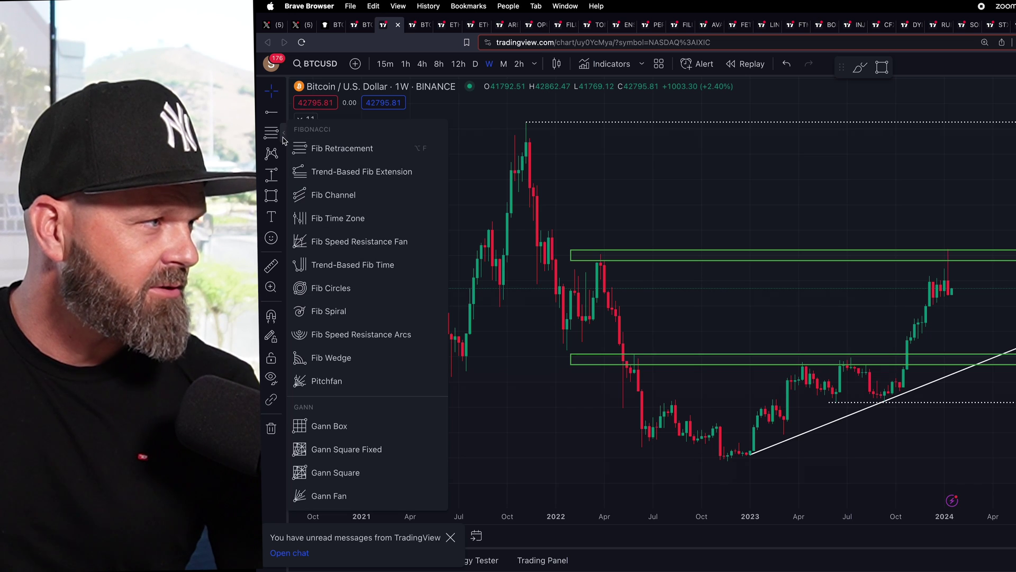
click(333, 152)
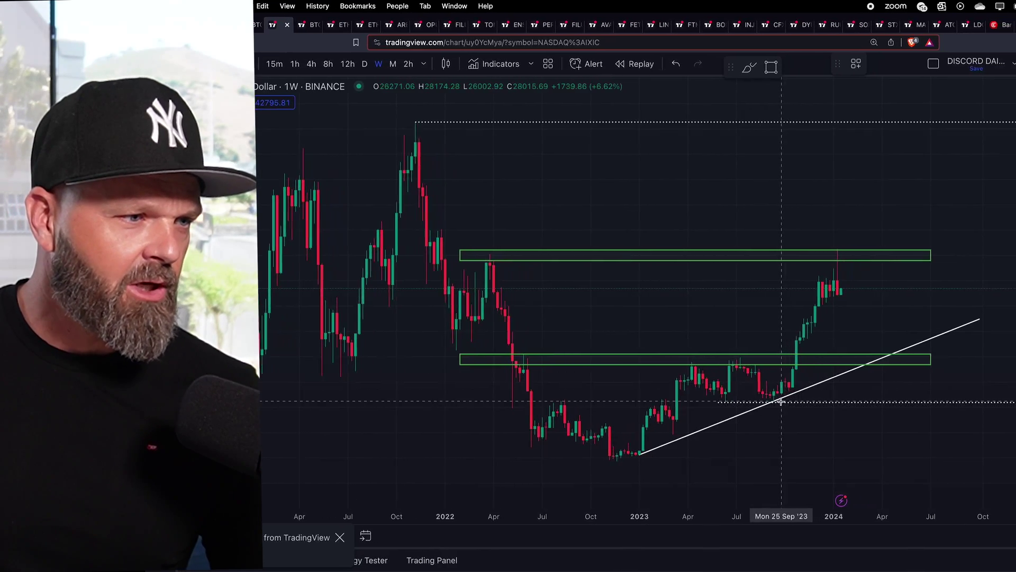
click(755, 402)
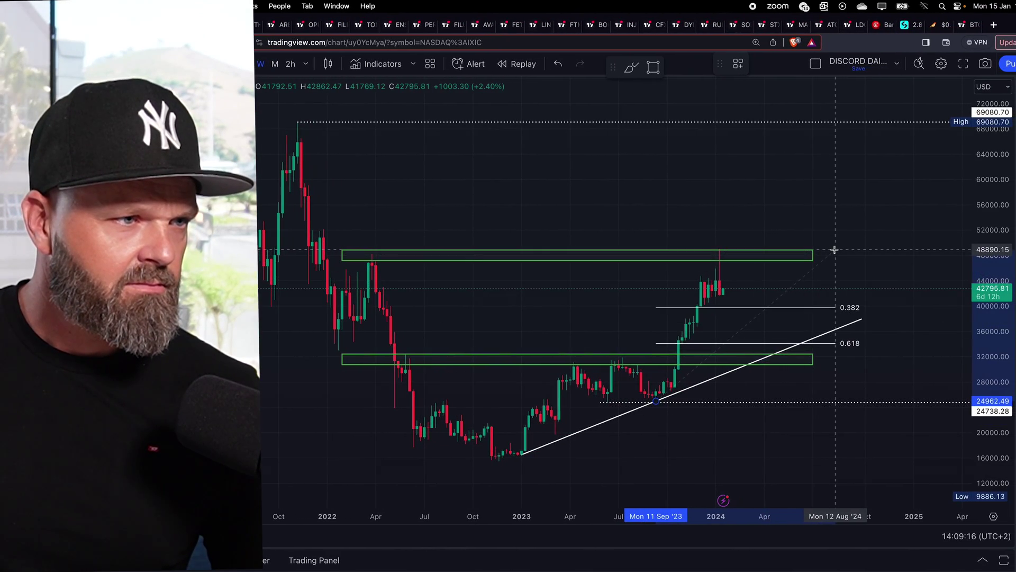
click(828, 249)
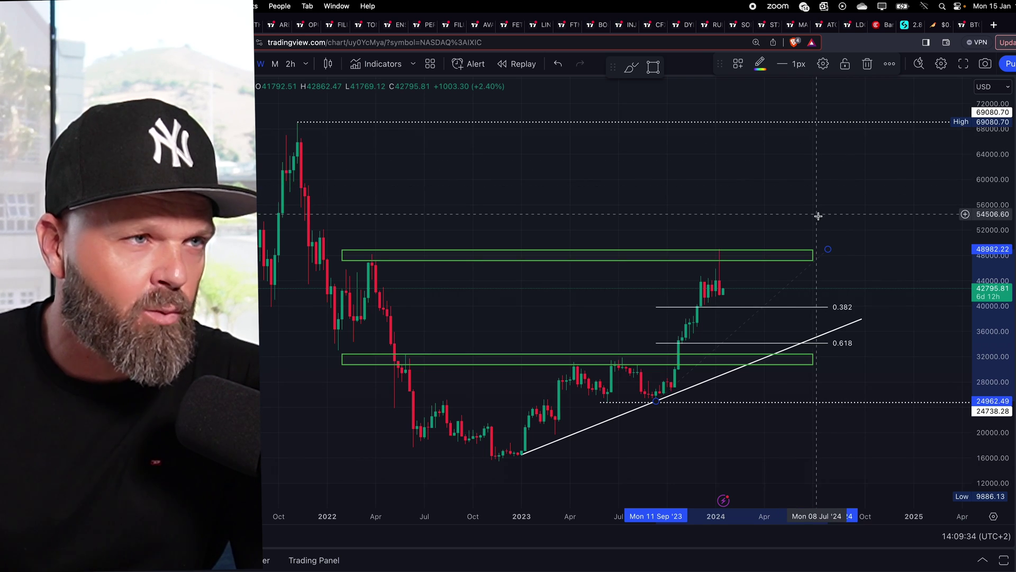
- Enable the 0.786, 0.66 and 3.618 levels in the Fib Retracement's style settings
click(824, 64)
scroll(545, 265, down, 2)
scroll(551, 248, down, 2)
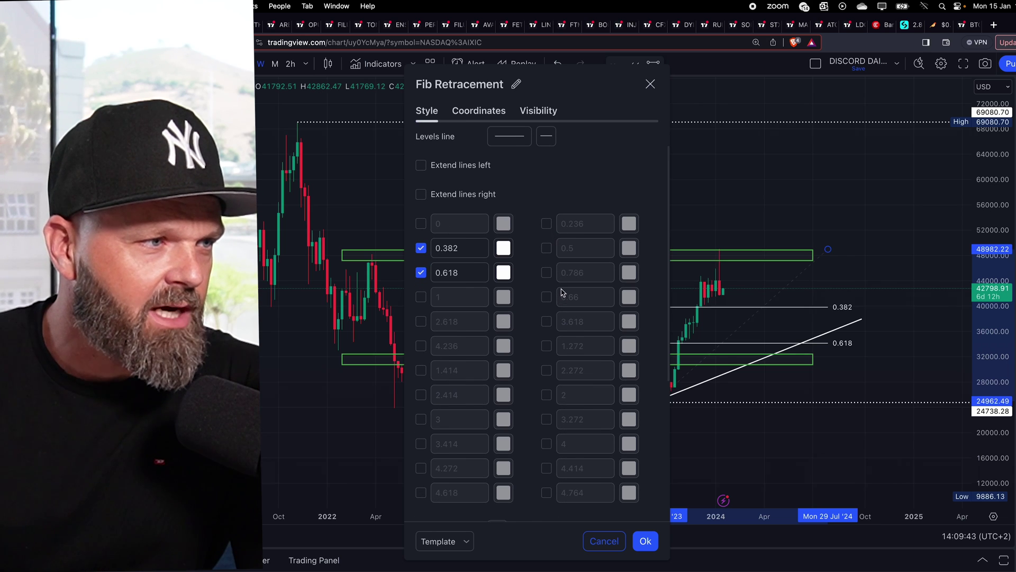
click(547, 262)
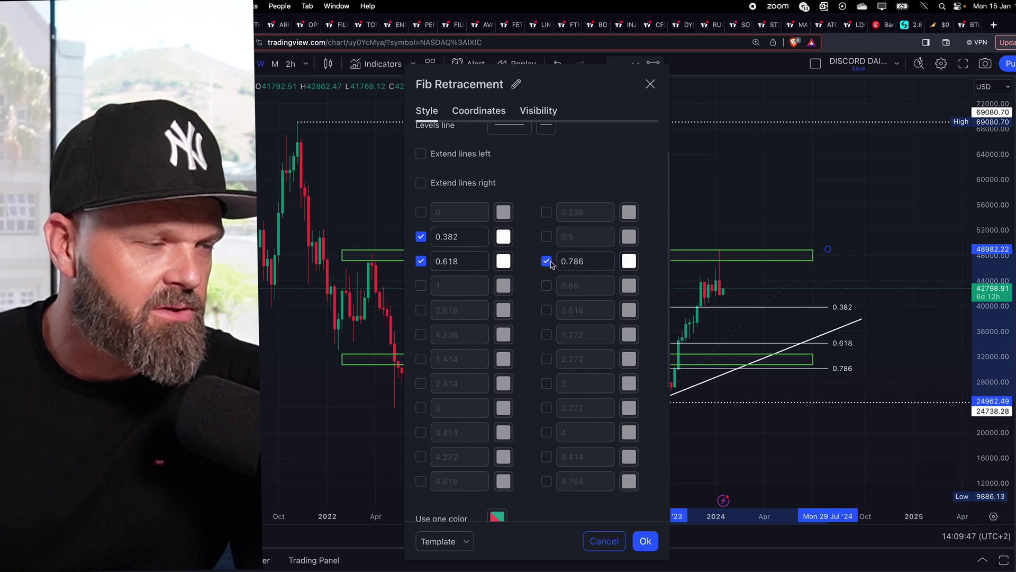
scroll(551, 243, down, 5)
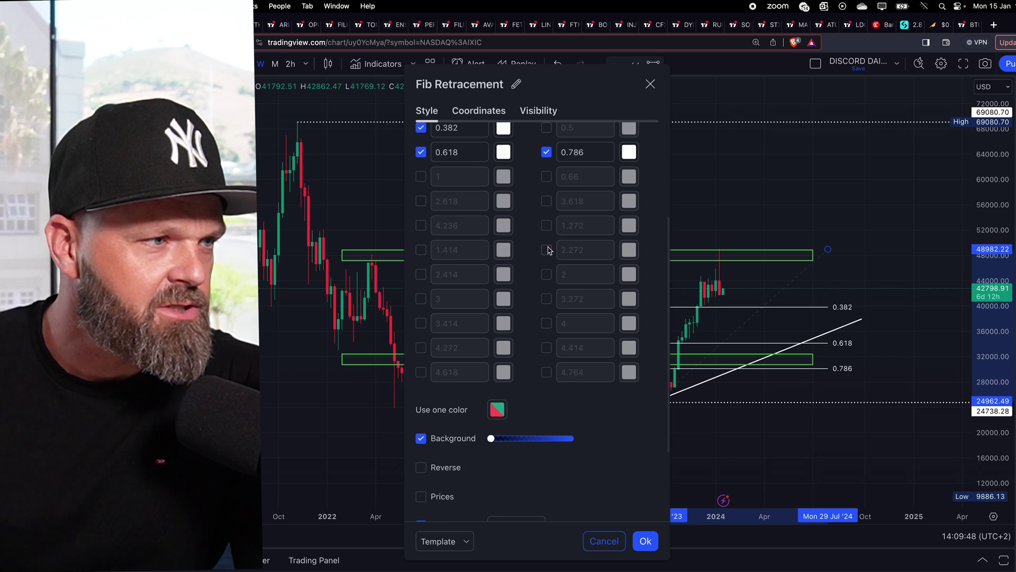
click(546, 178)
click(547, 202)
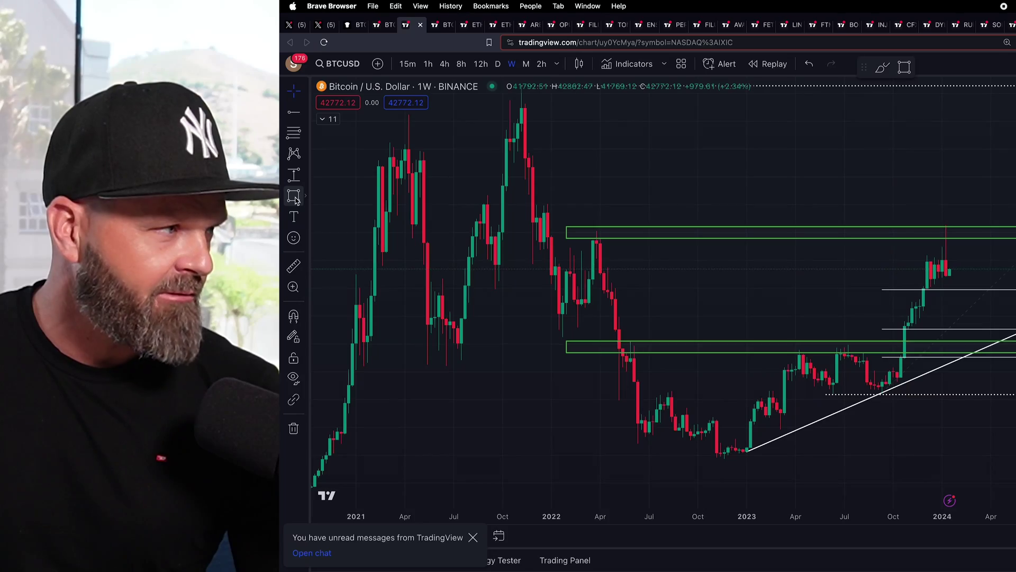
- Draw thin rectangle zones along the 0.618 and 0.382 Fibonacci levels
click(295, 197)
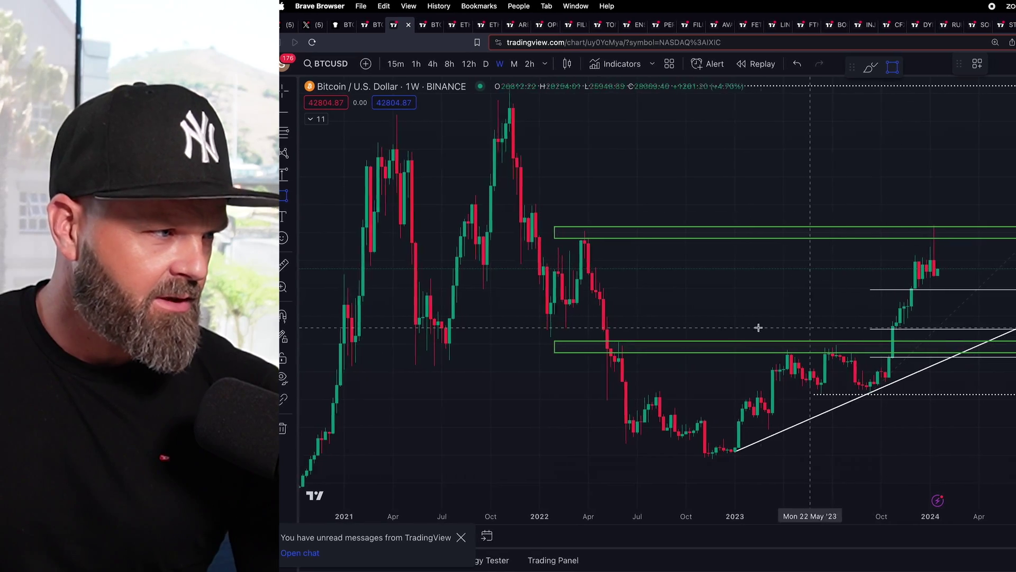
mouse_move(851, 329)
mouse_down()
mouse_move(1015, 329)
mouse_move(989, 330)
mouse_up()
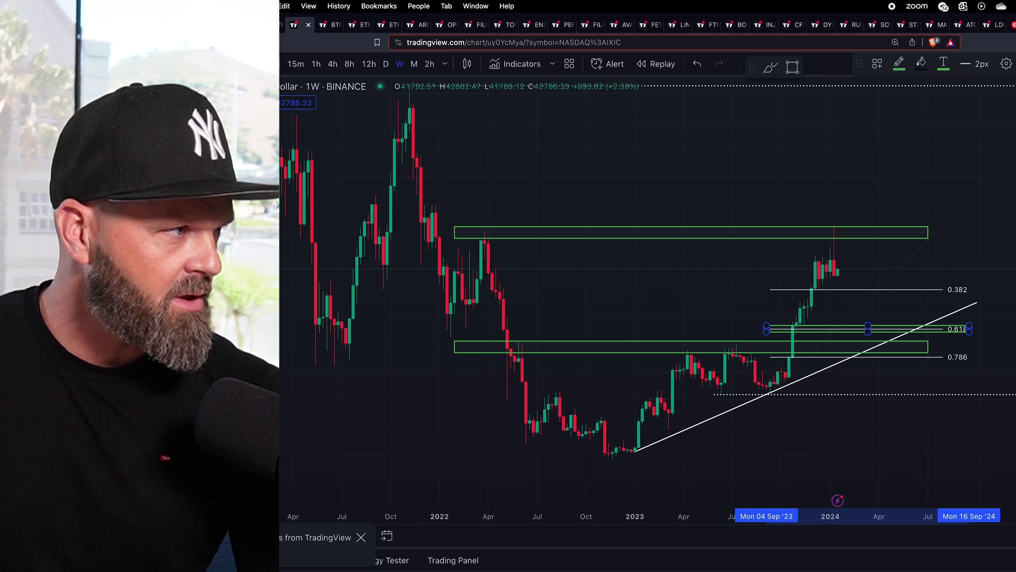
key(Escape)
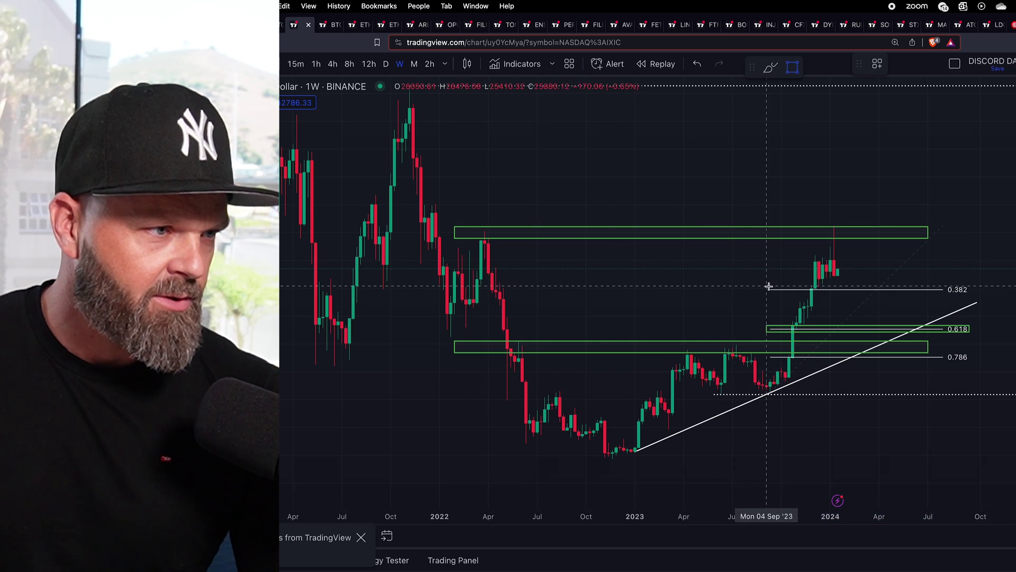
drag(767, 287, 970, 294)
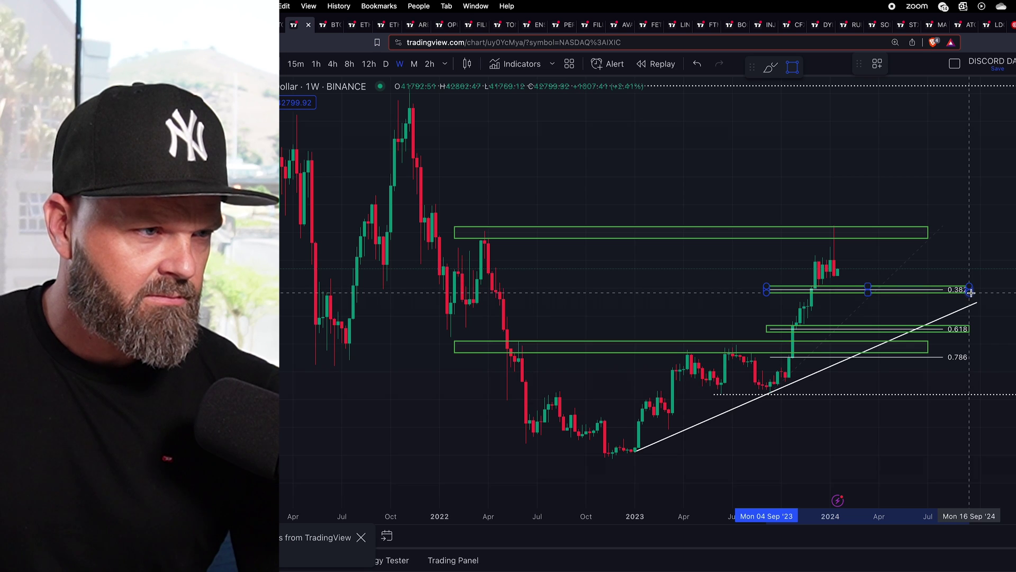
click(994, 231)
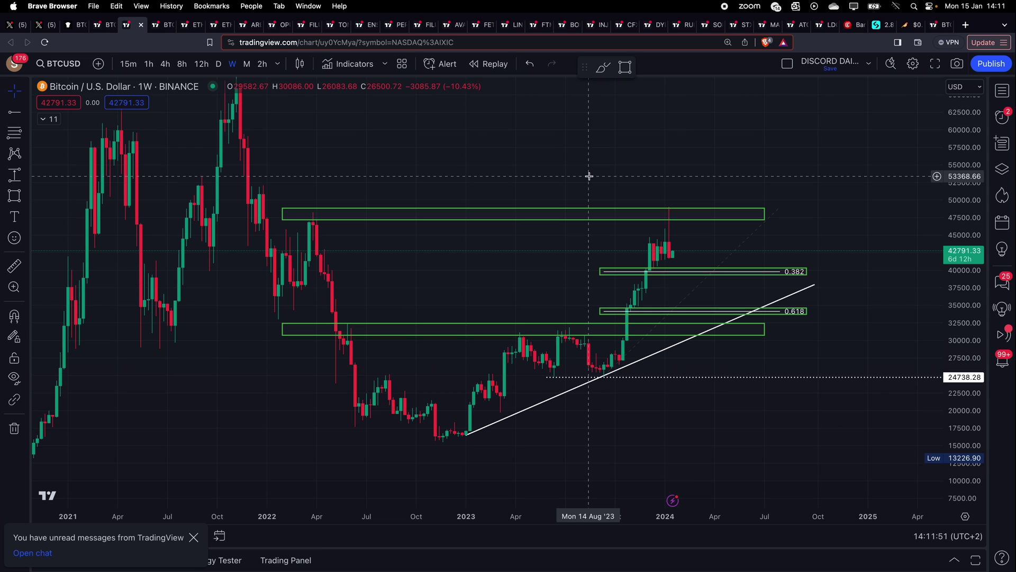
click(360, 65)
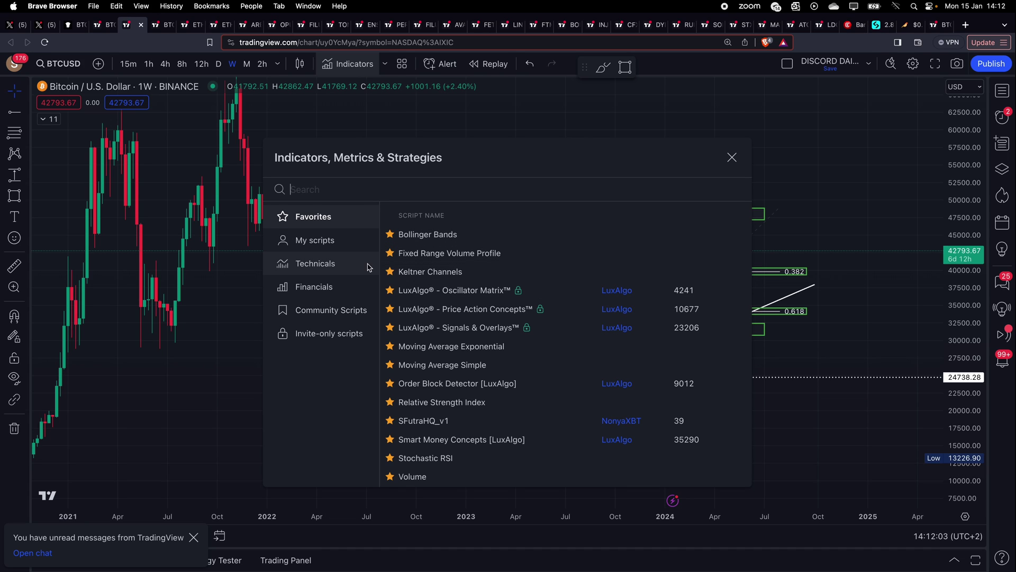
- Find Stochastic RSI by searching 'stocha' and add it below the chart
click(327, 269)
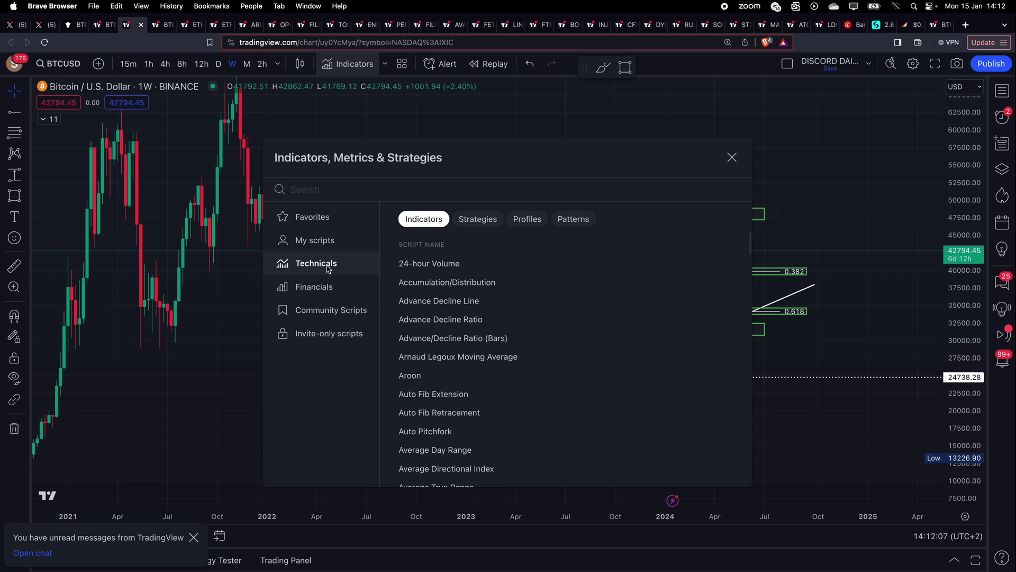
scroll(539, 277, down, 15)
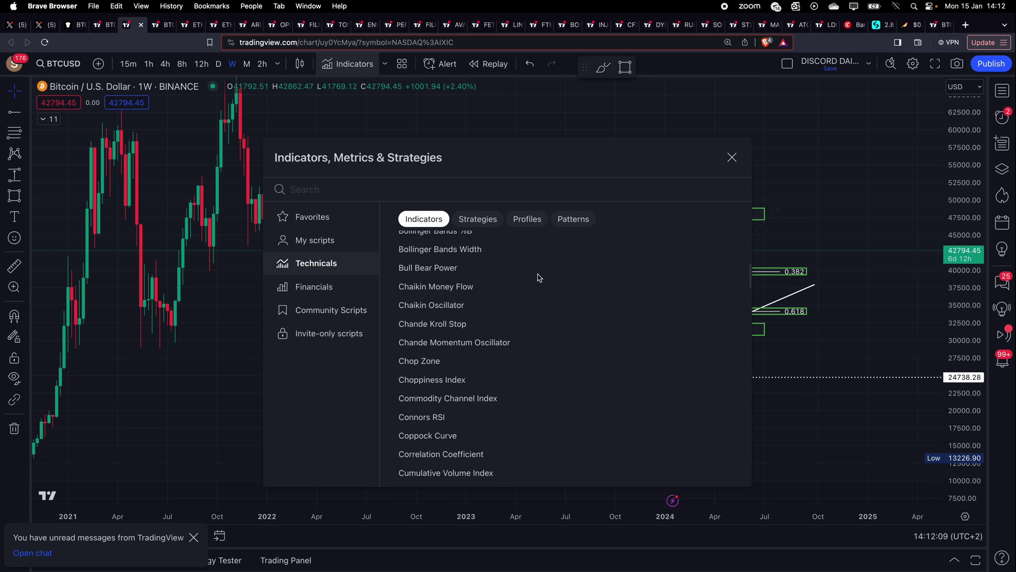
scroll(539, 277, down, 15)
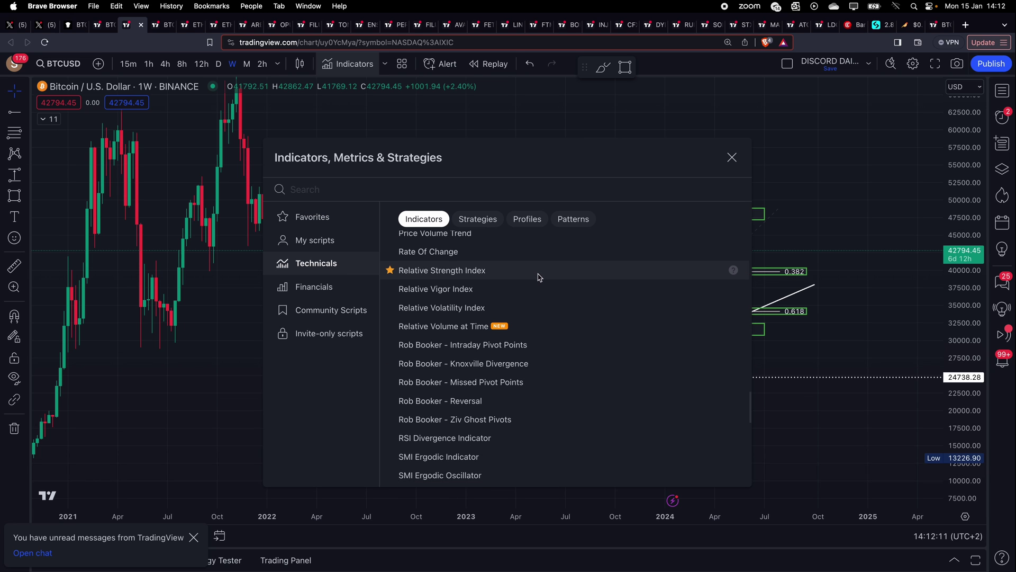
scroll(538, 277, down, 10)
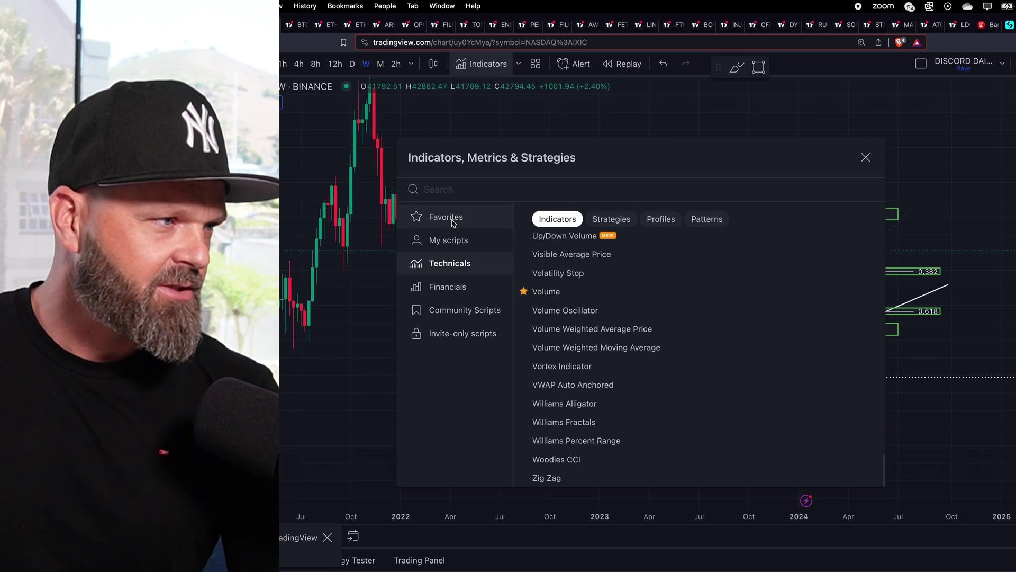
click(451, 222)
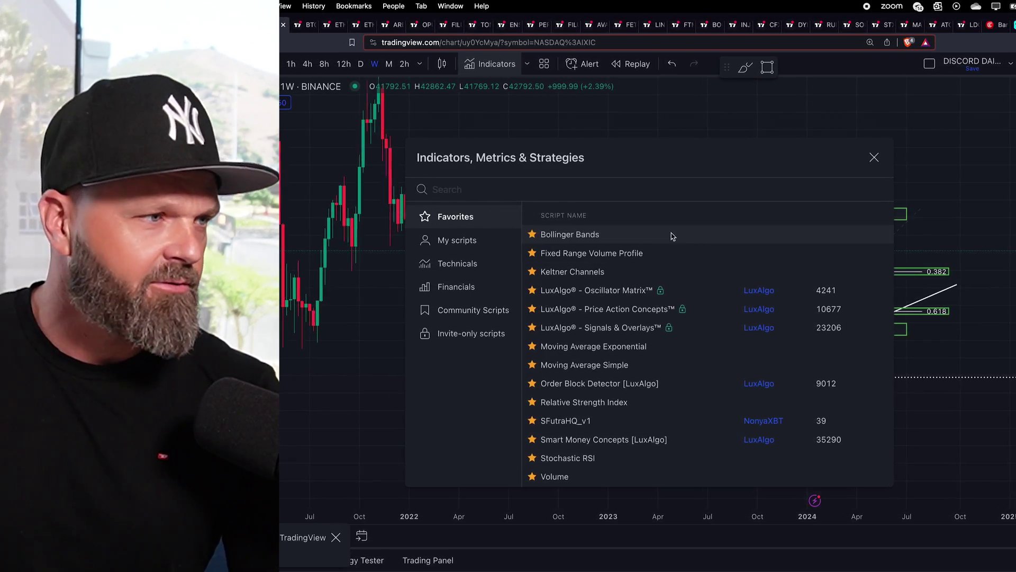
click(459, 266)
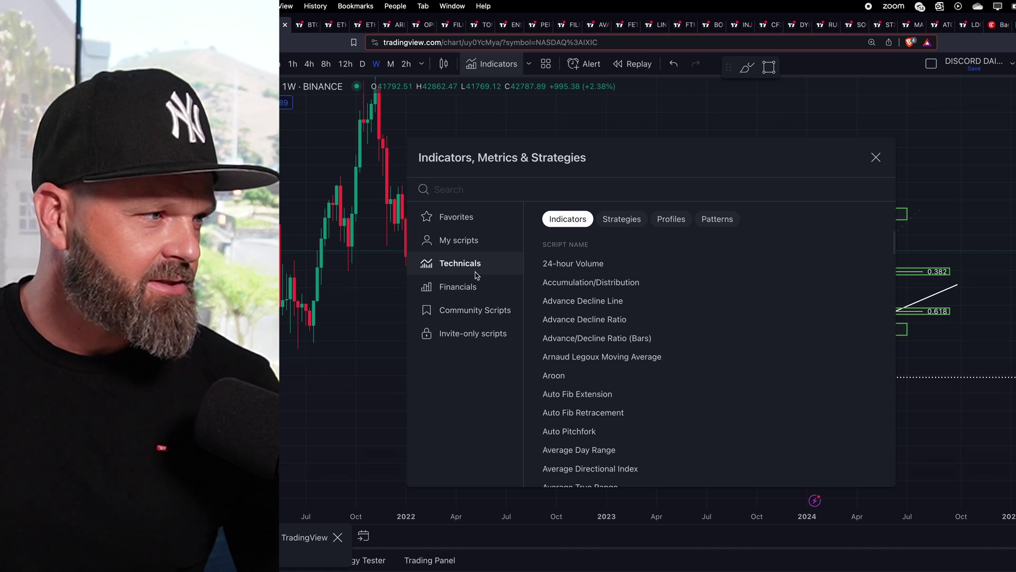
click(479, 187)
text(stocha)
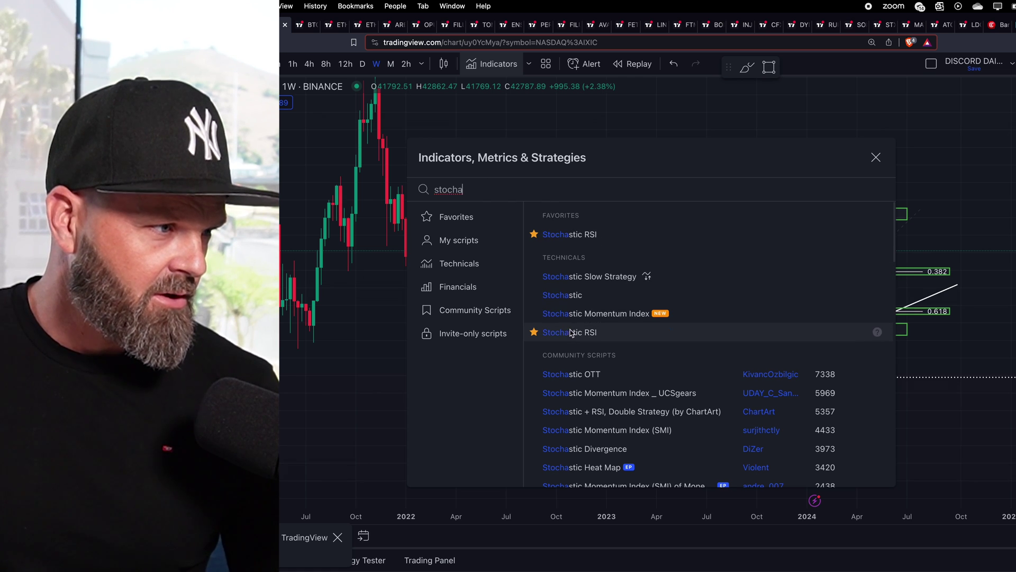
click(598, 334)
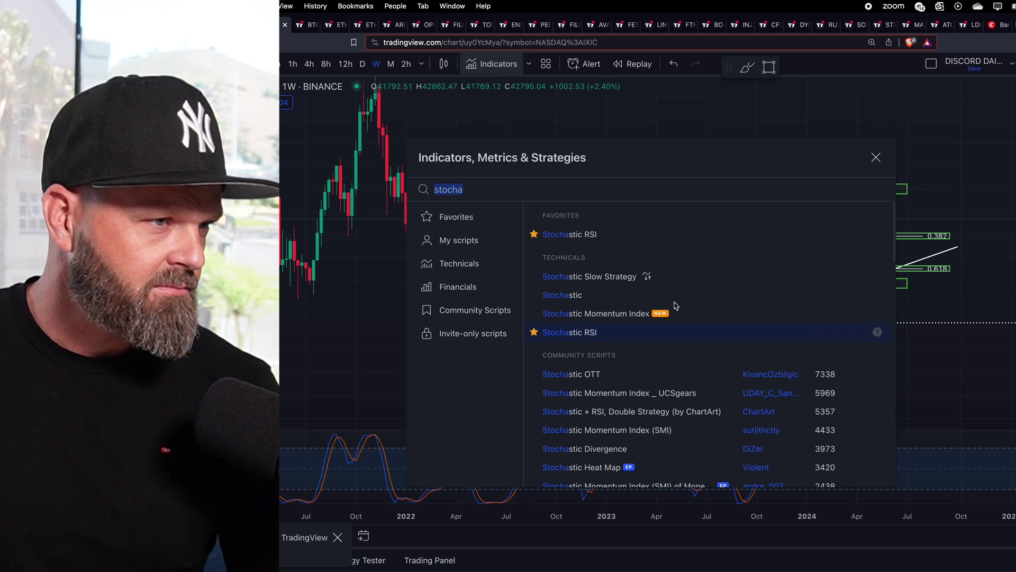
click(876, 158)
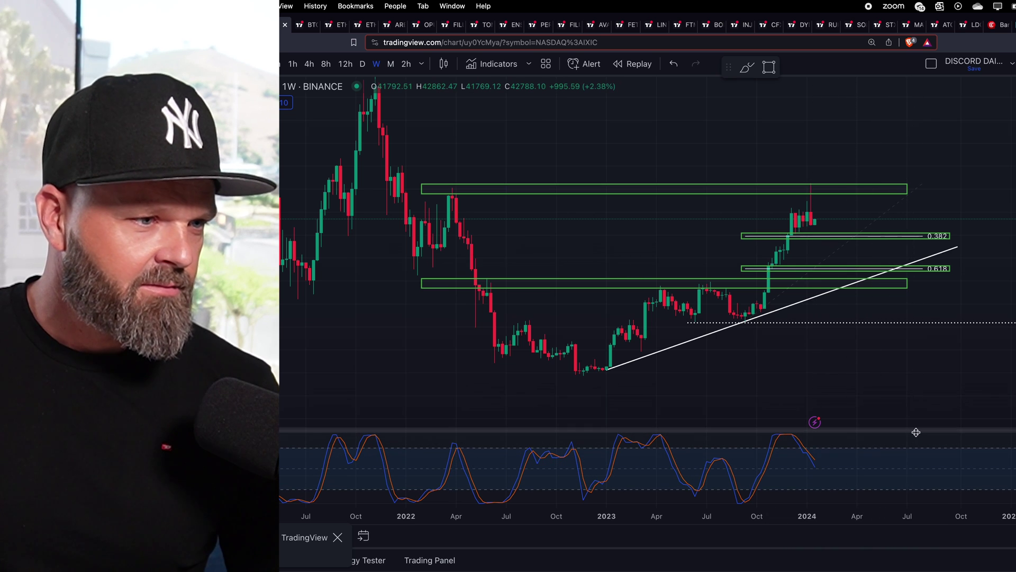
- Enlarge the price pane over Stochastic RSI and add Moving Average Simple via 'moving'
drag(917, 432, 918, 448)
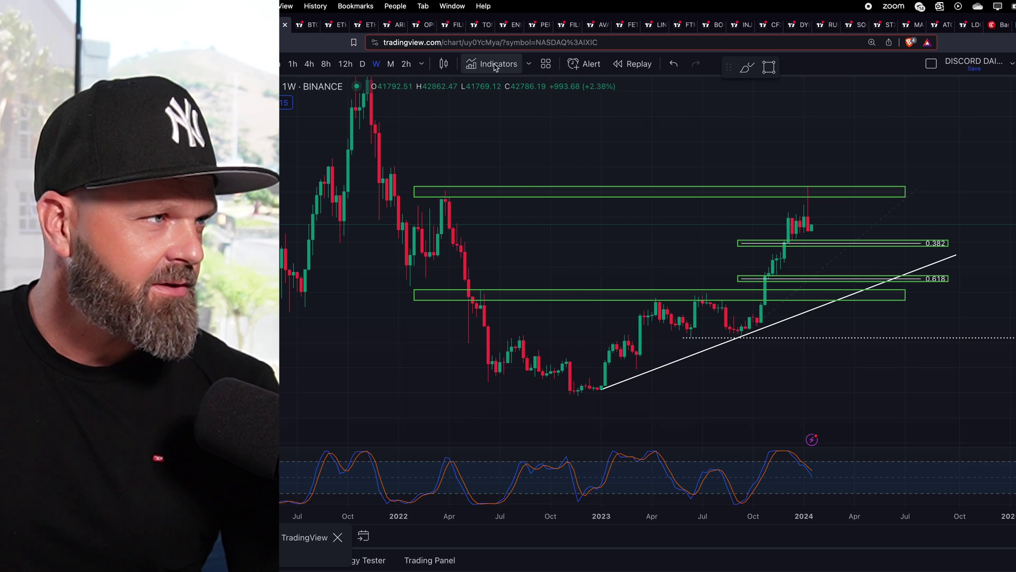
click(496, 65)
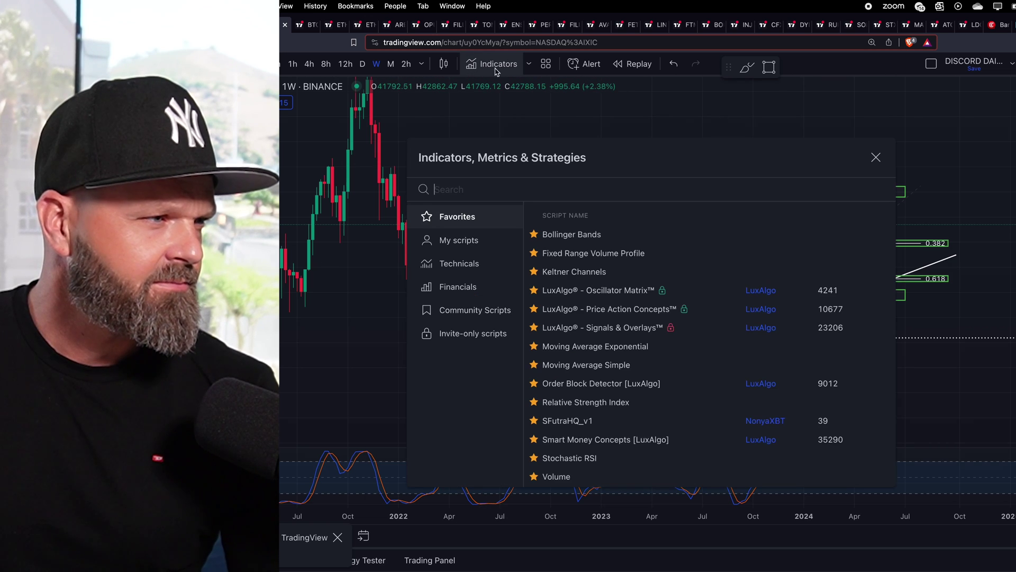
click(460, 267)
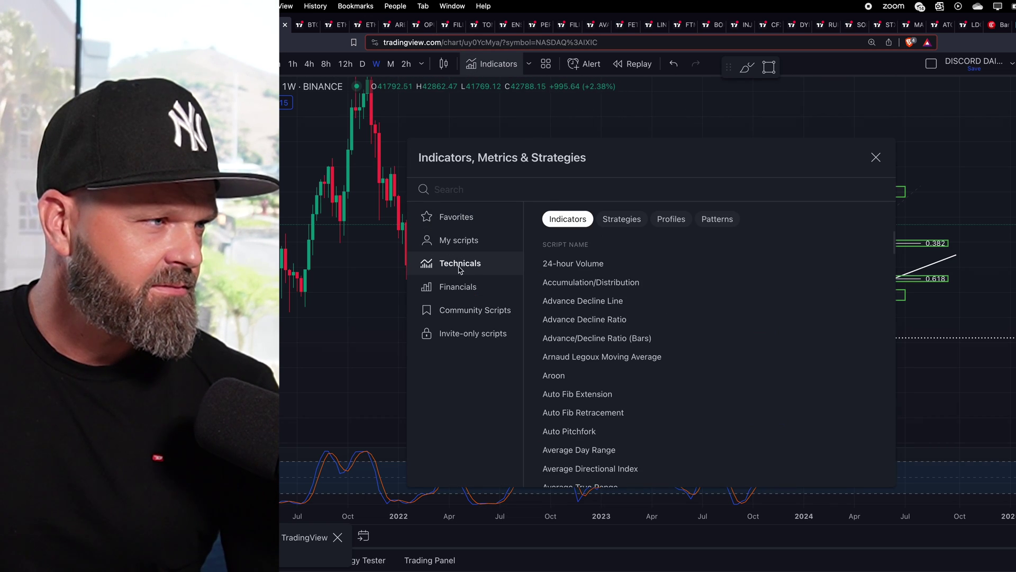
text(m)
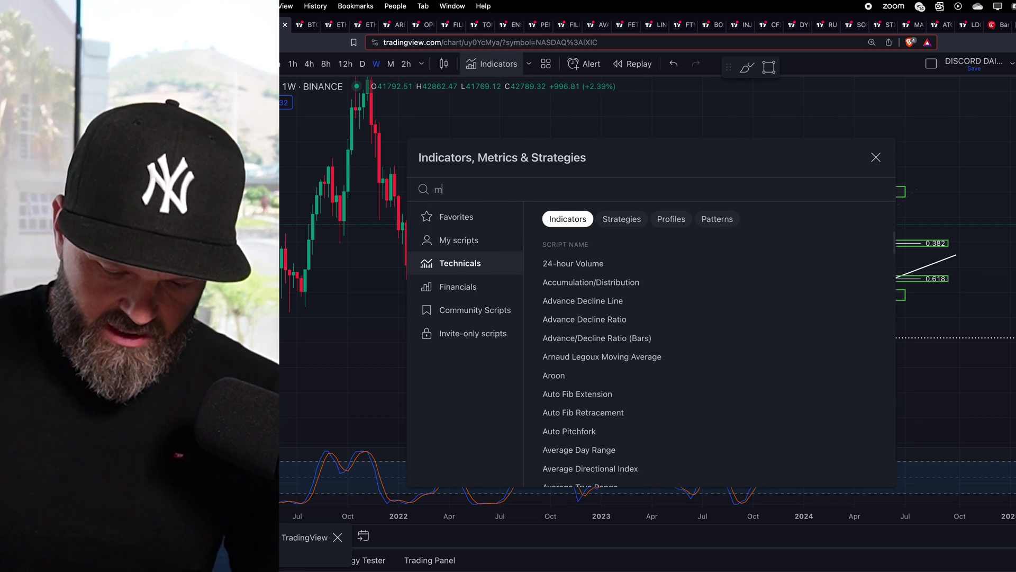
text(oving)
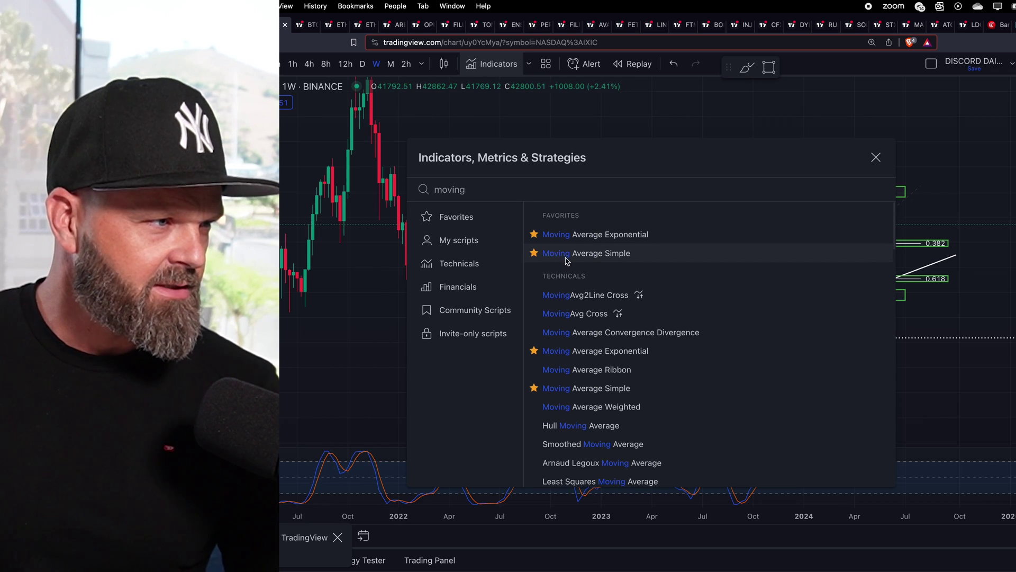
click(597, 259)
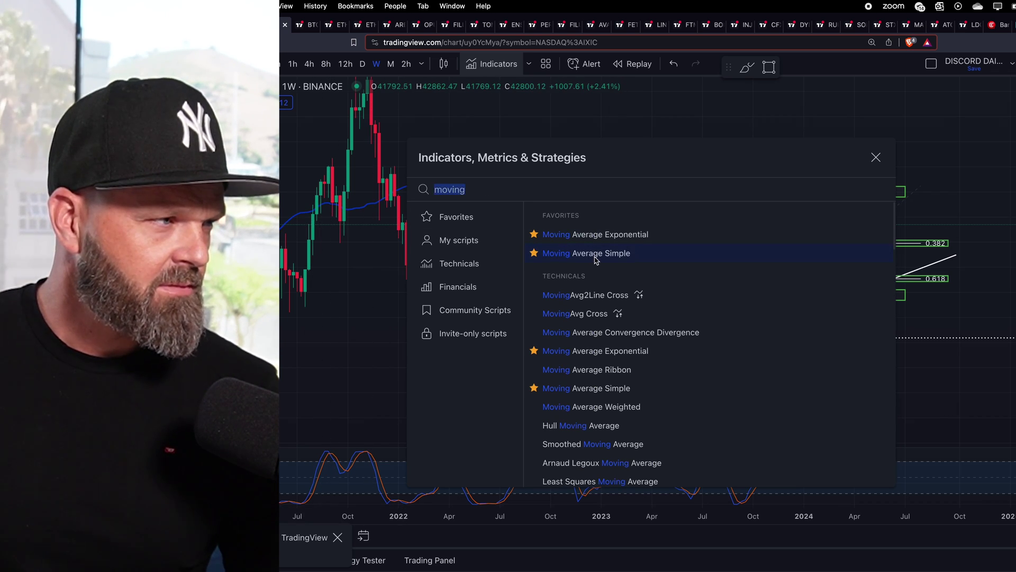
click(876, 159)
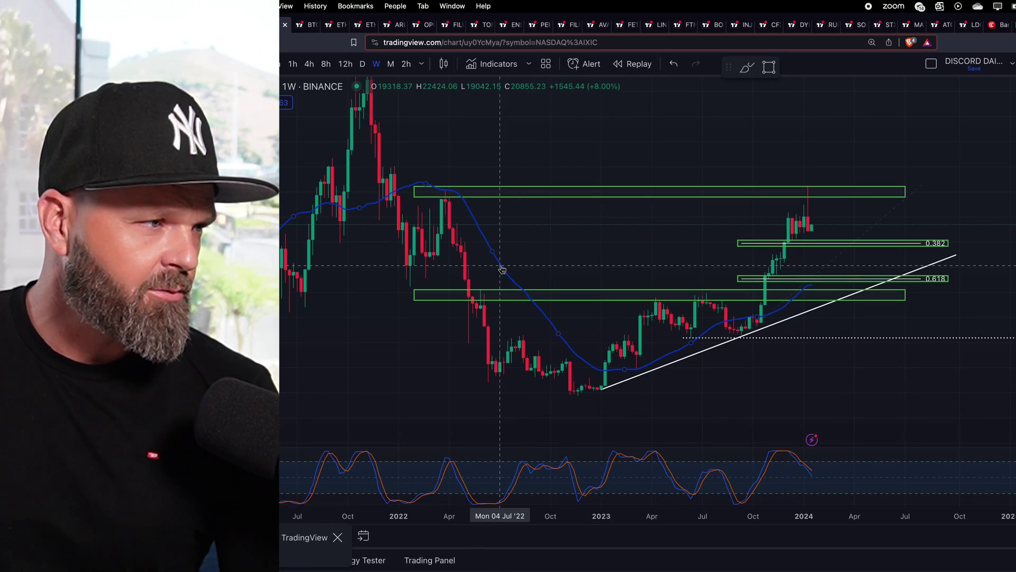
- Review the SMA settings, keeping Length 200 and the 1-day timeframe
double_click(501, 266)
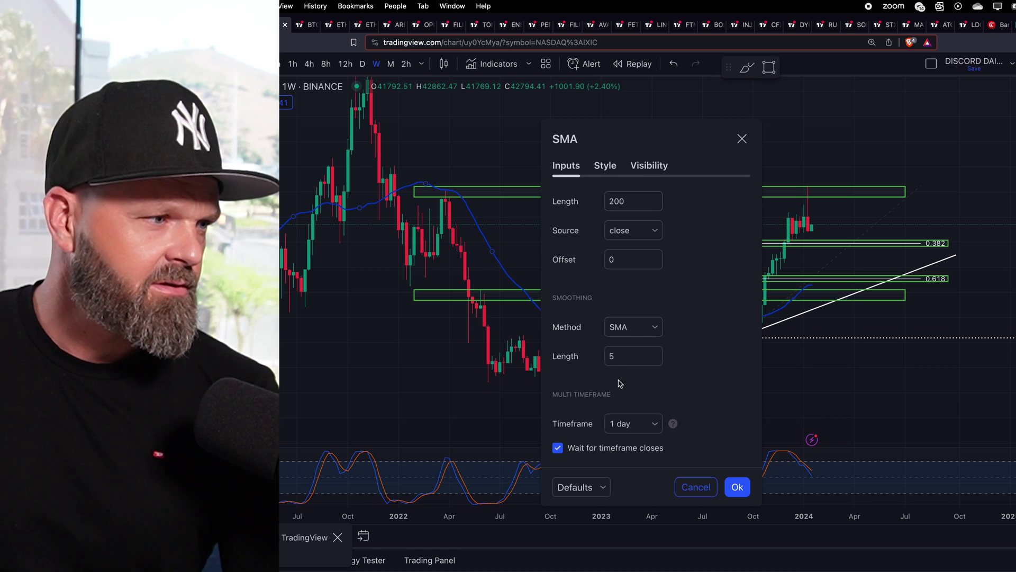
click(641, 426)
click(641, 427)
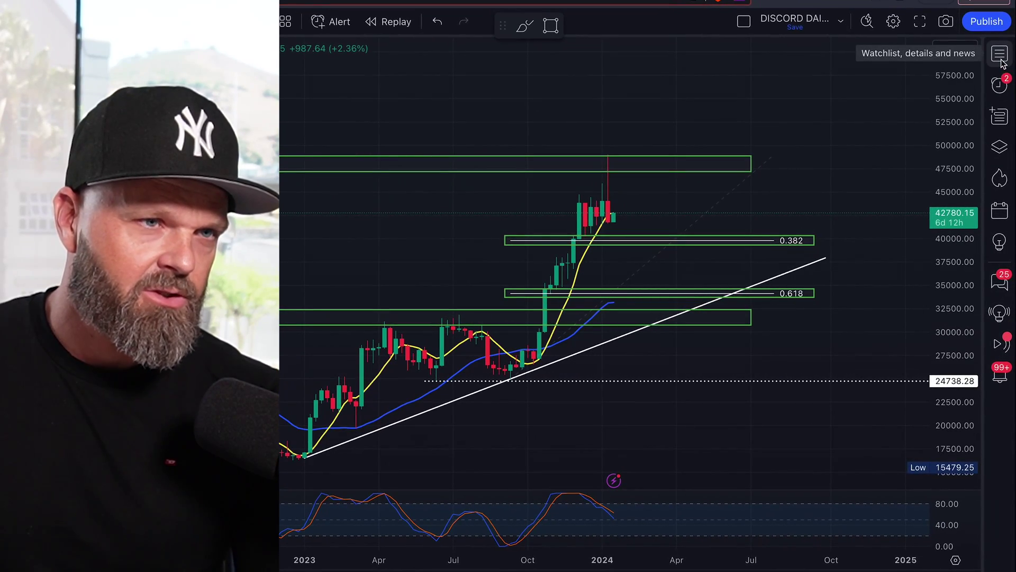
click(1001, 60)
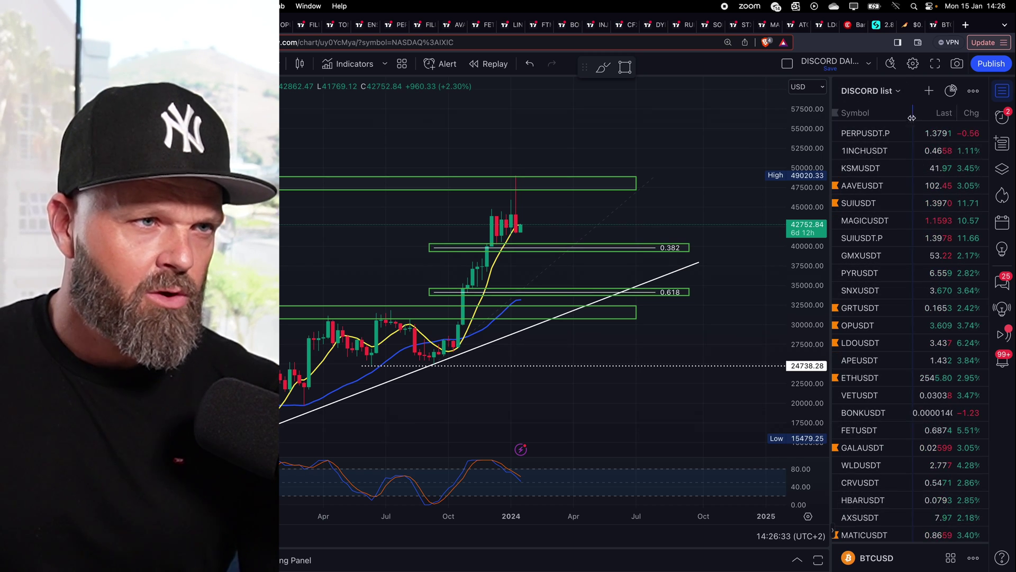
- Create a new watchlist list named 'Watchlist' from the list-name dropdown
click(898, 93)
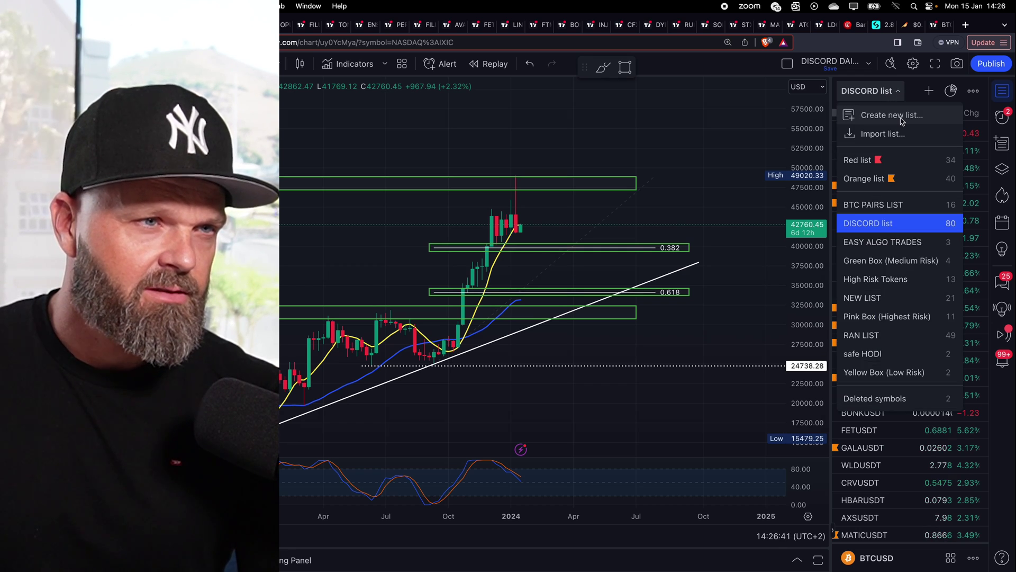
click(892, 116)
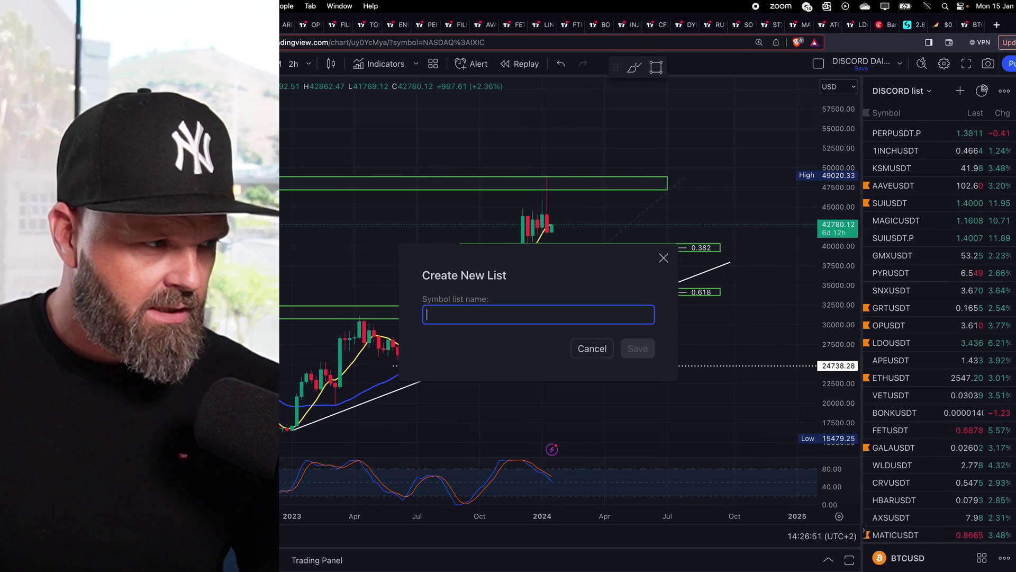
text(Watchlist)
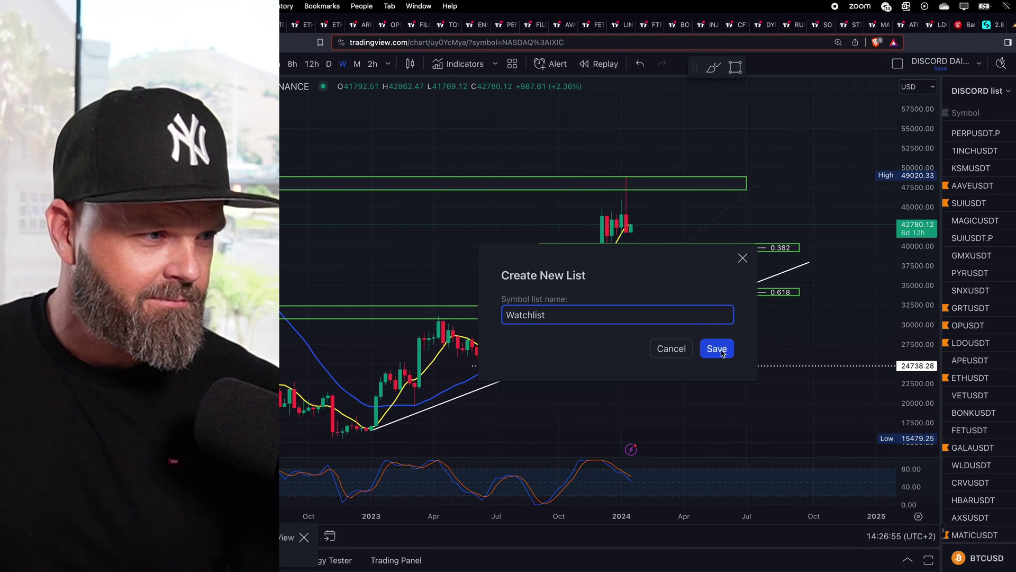
key(Return)
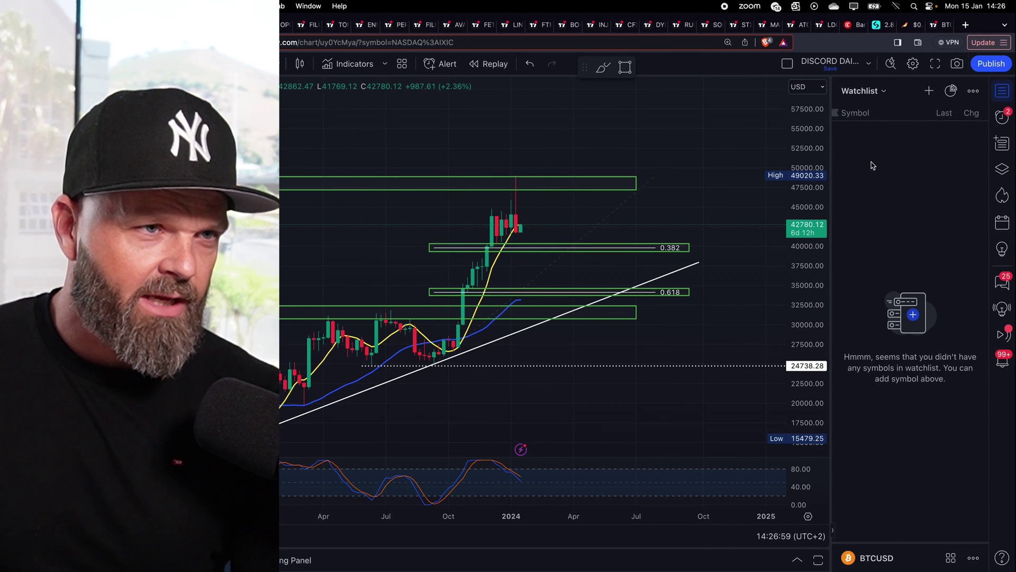
- Search 'BITCOIN', add Binance BTCUSD to the watchlist, then search 'ETH' for Ethereum pairs
click(930, 95)
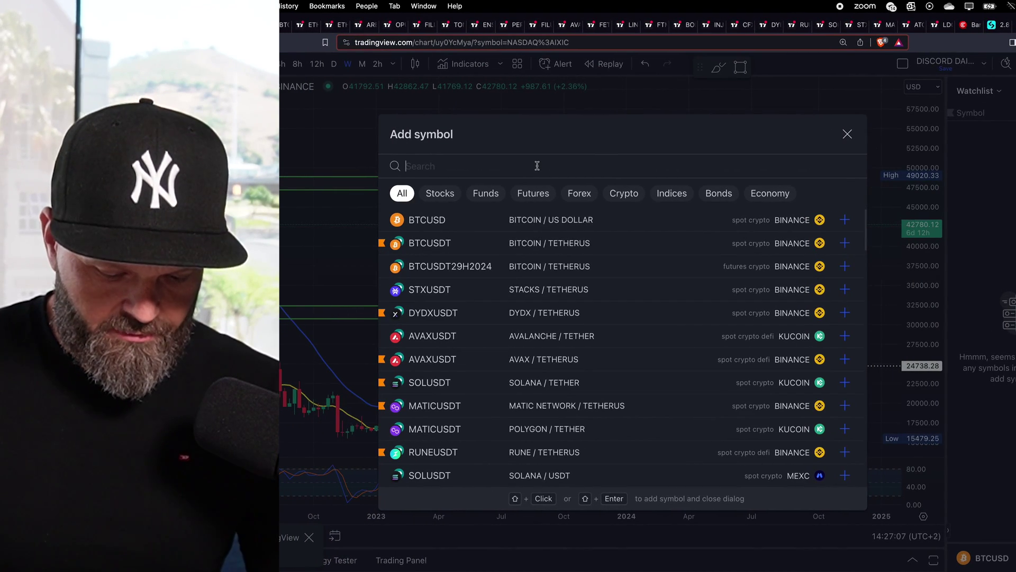
text(B)
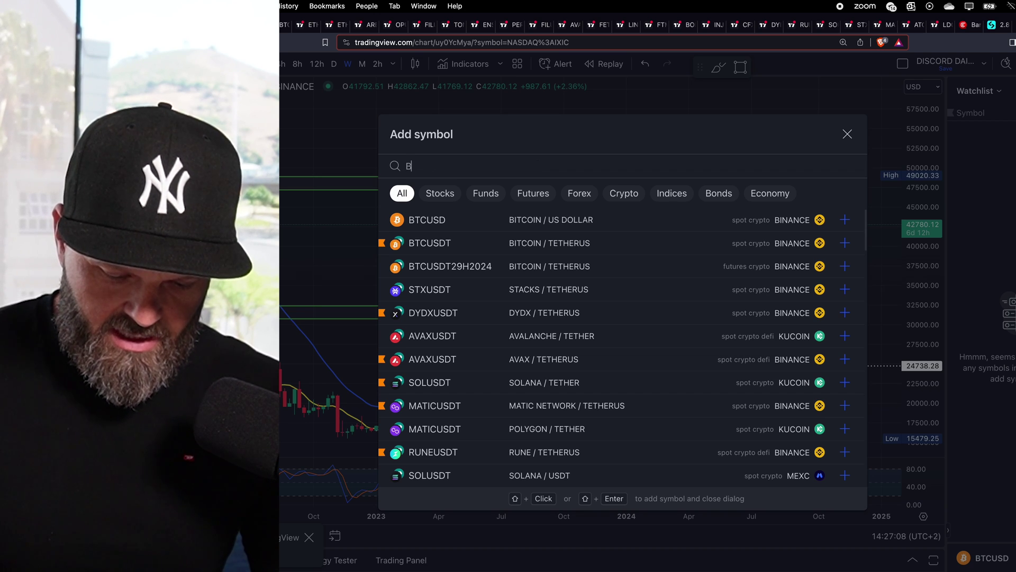
text(ITCOIN)
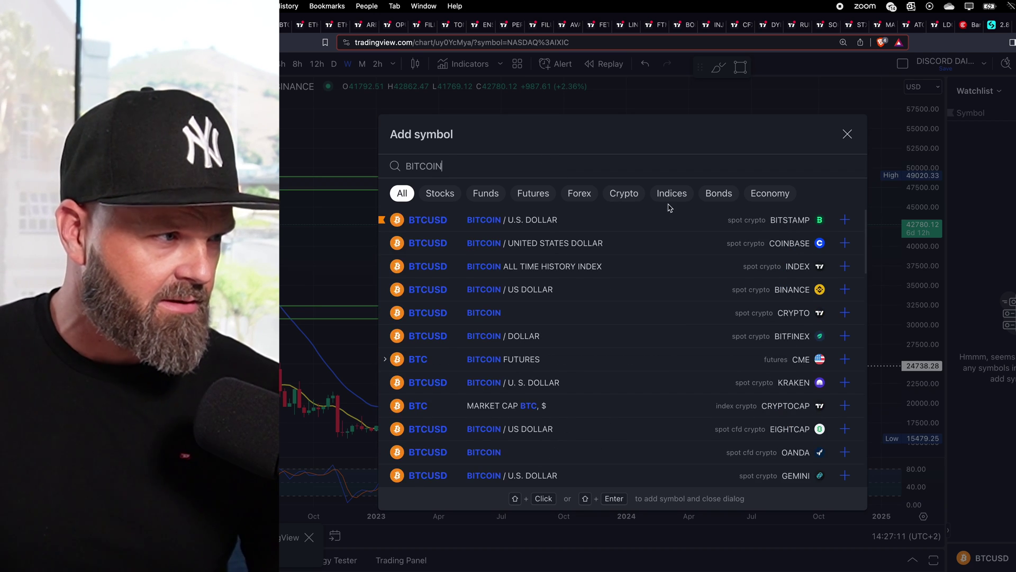
click(845, 290)
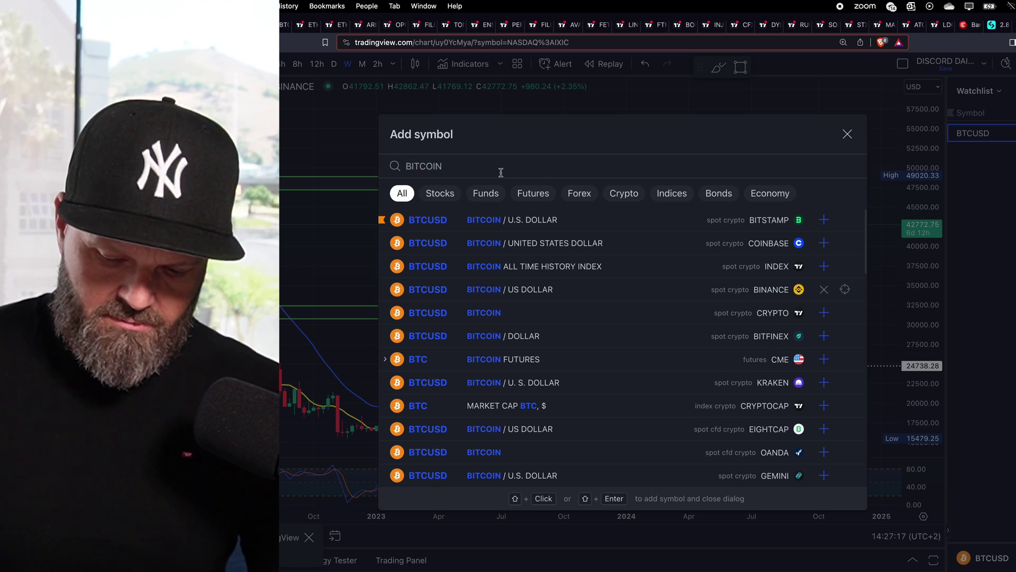
key(BackSpace)
key(BackSpace)
key(BackSpace)
text(ETHU)
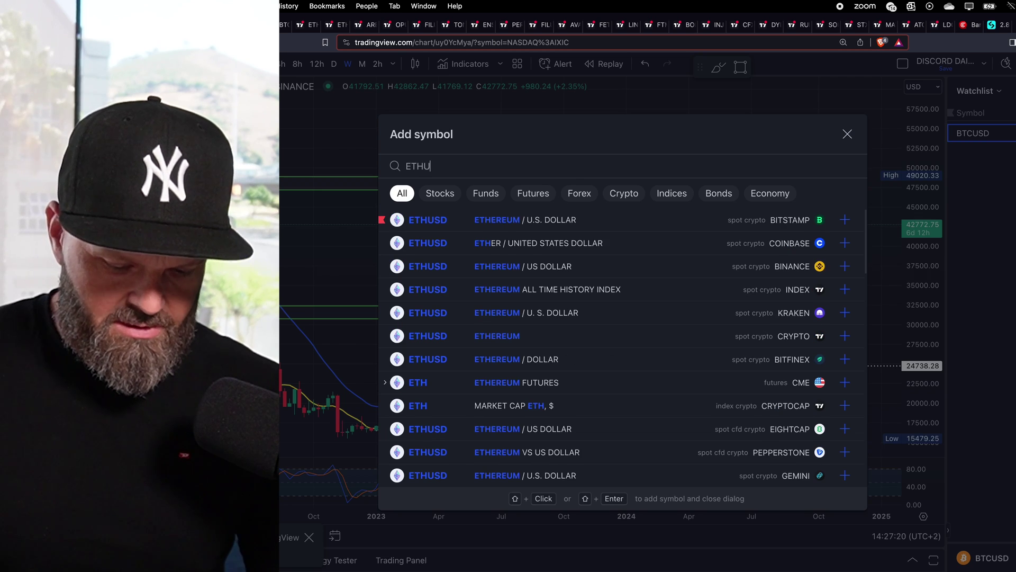